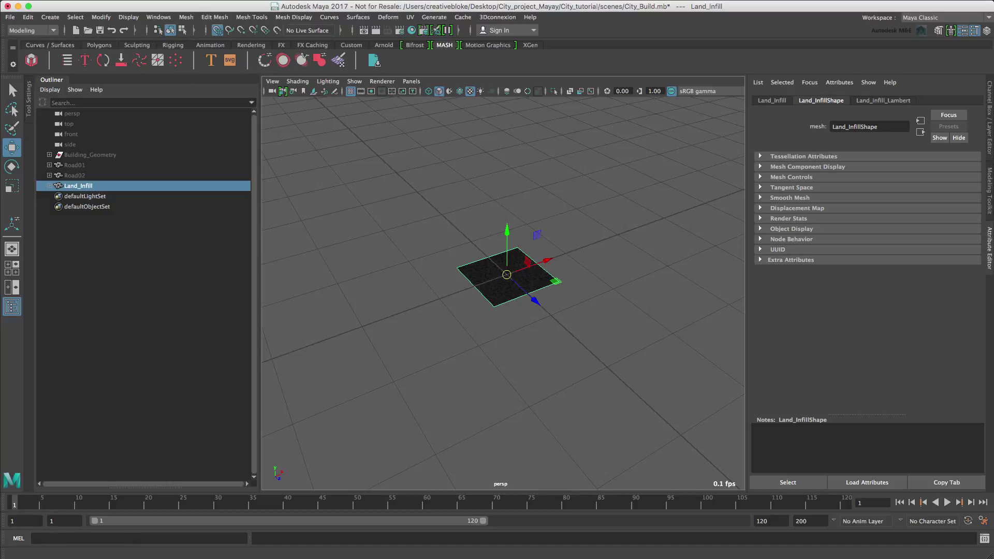
- Create a MASH network from the Land_Infill mesh and frame the resulting row of copies
click(29, 61)
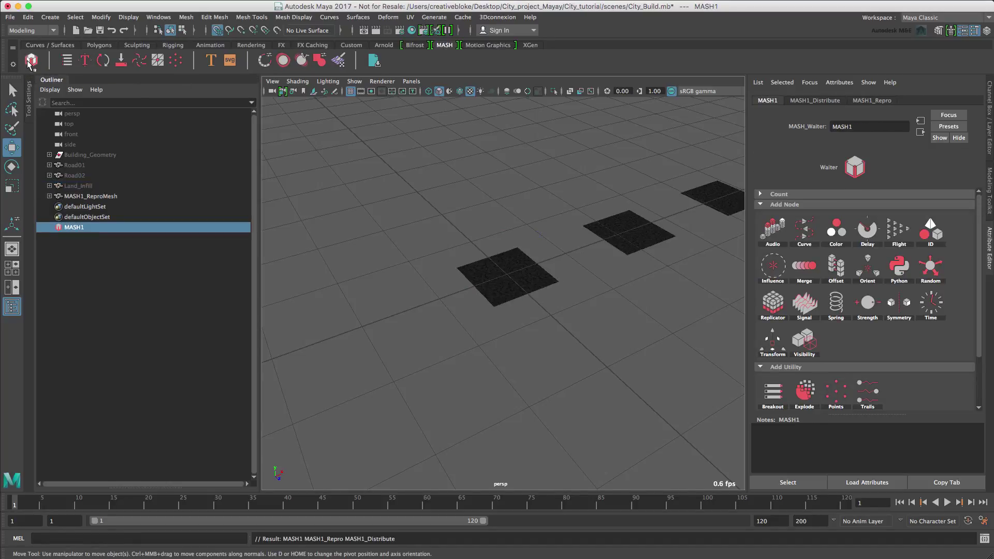
scroll(434, 221, up, 3)
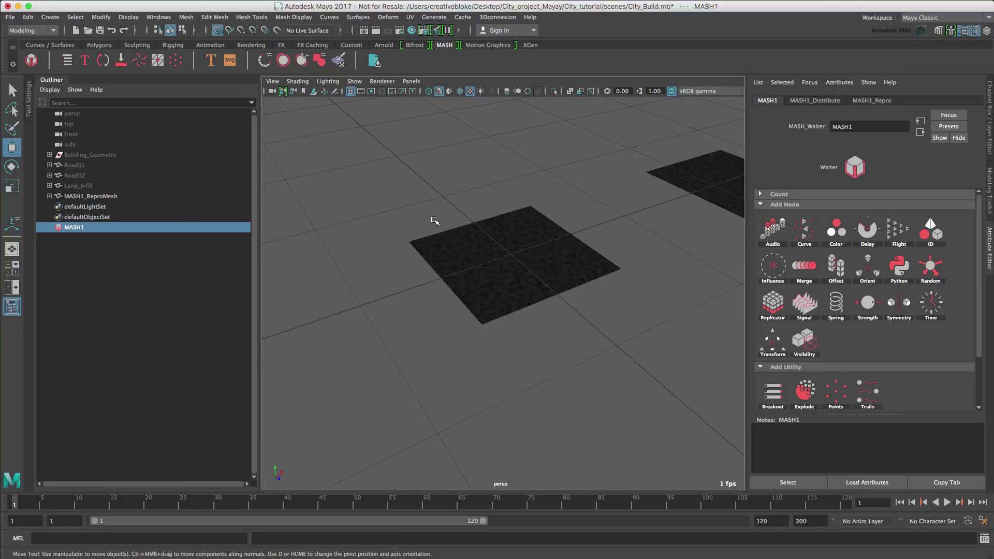
scroll(434, 221, down, 5)
click(487, 278)
key(f)
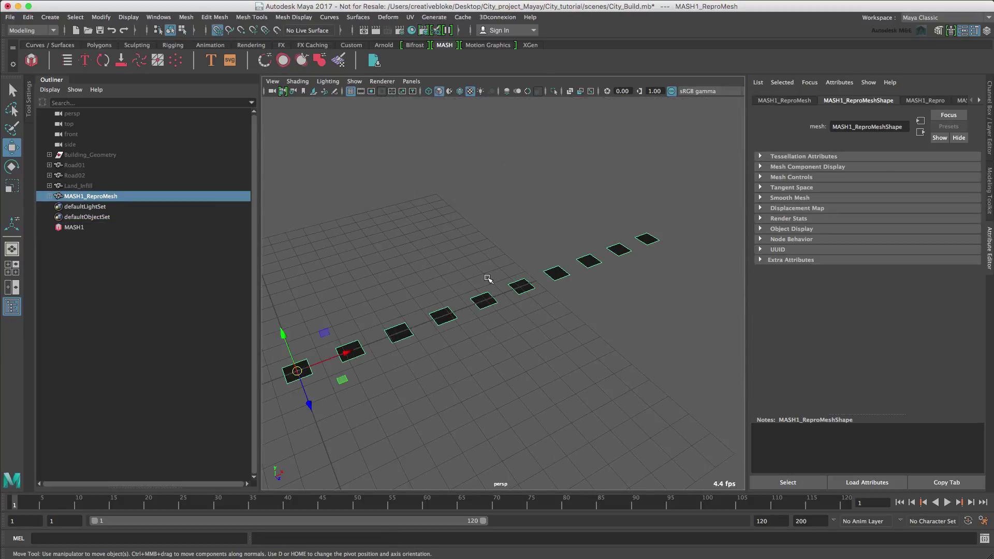
alt+drag(487, 279, 508, 284)
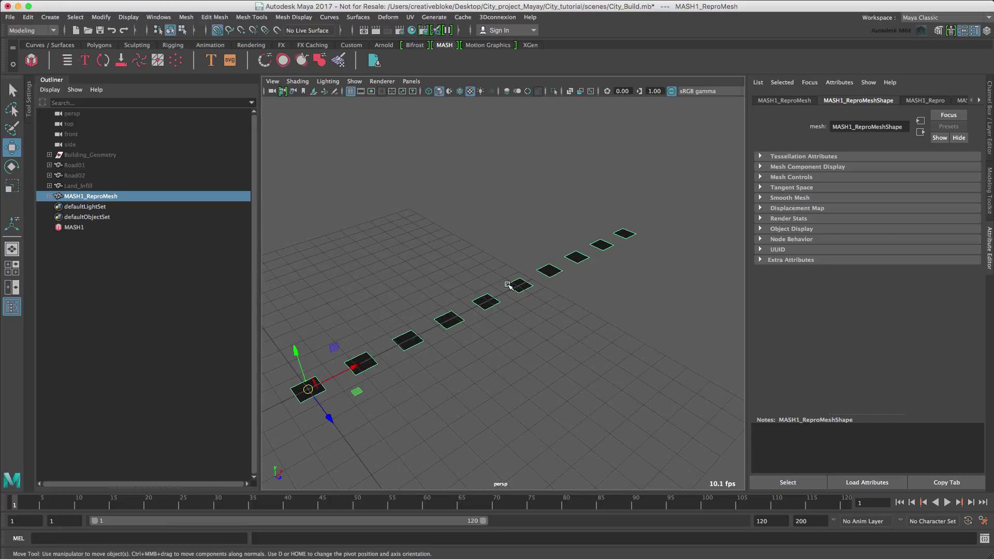
- Examine the MASH1 waiter, the ReproMesh, and the network's Distribute and Repro node settings
click(78, 228)
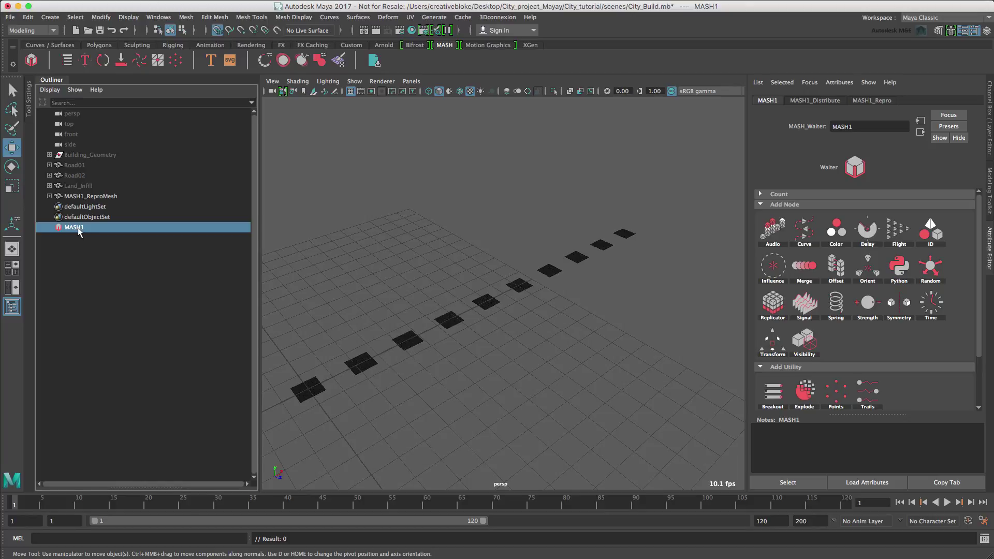
click(89, 197)
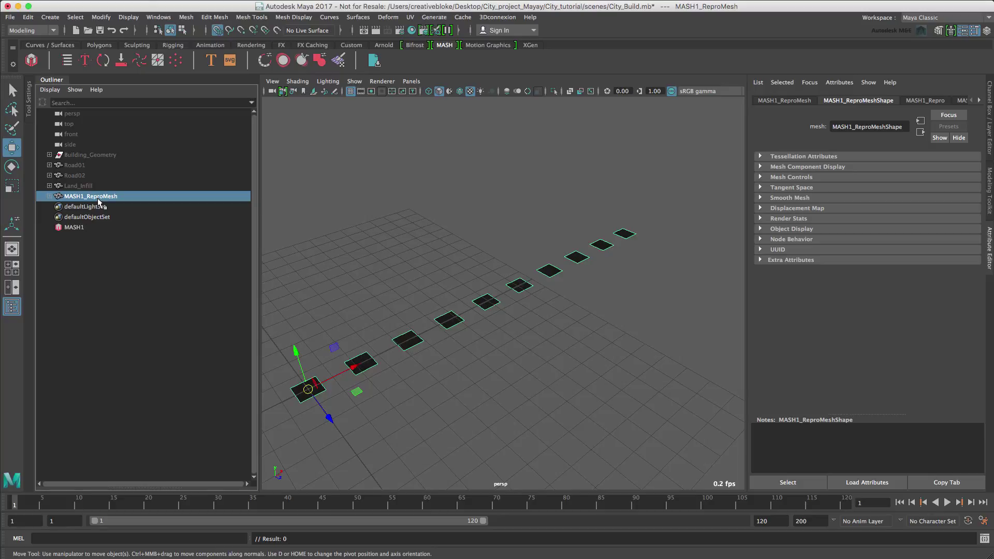
click(75, 228)
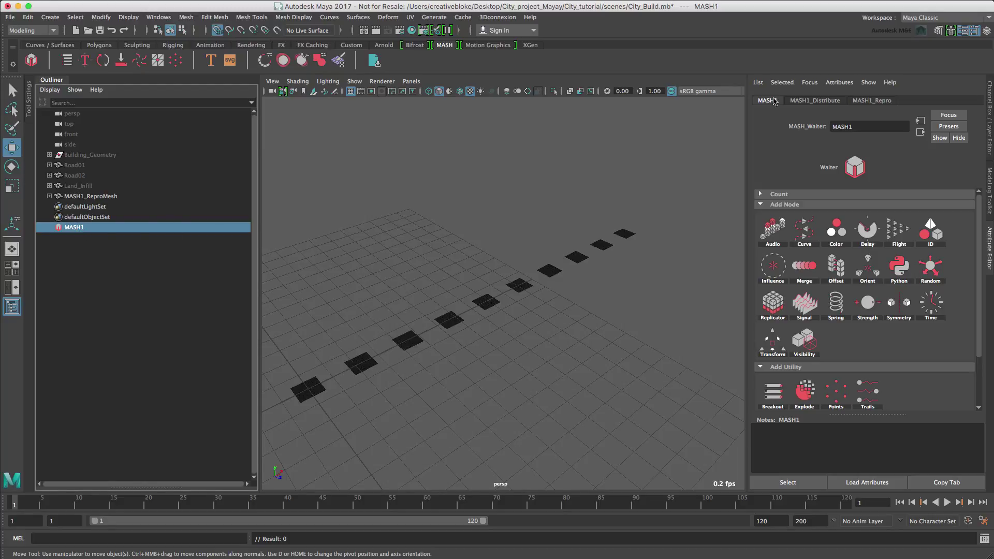
click(815, 101)
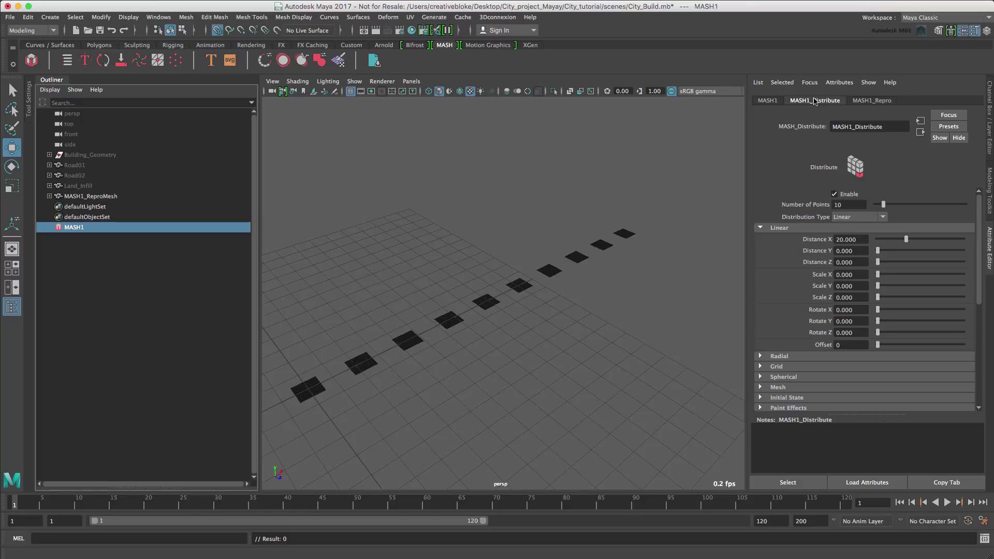
click(883, 101)
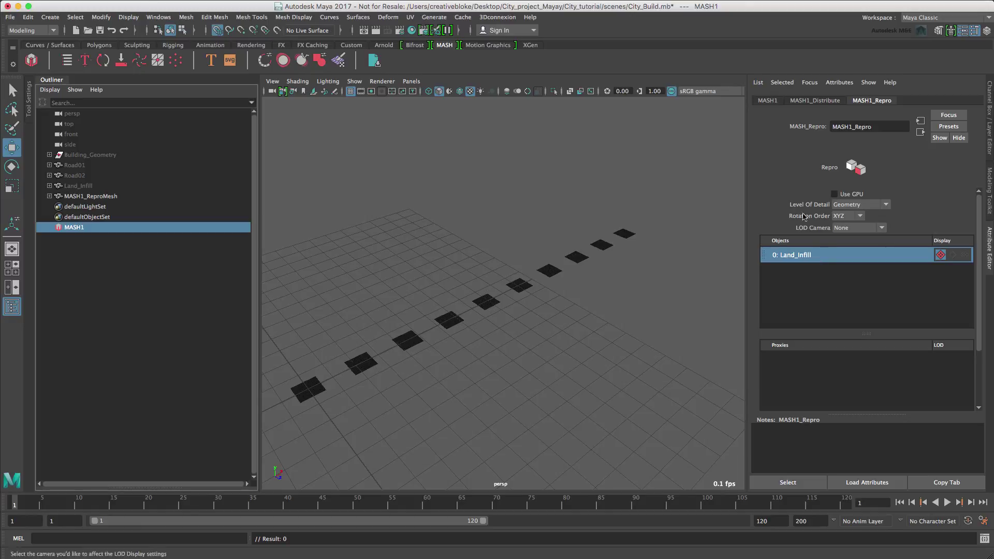
- Change the MASH1_Distribute distribution type to Grid and expand its Grid settings
click(823, 101)
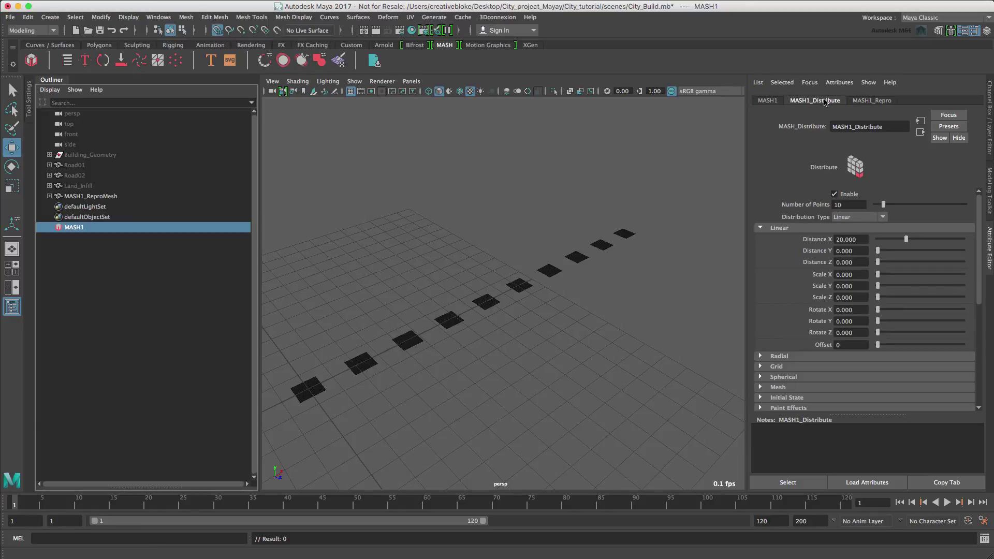
click(859, 217)
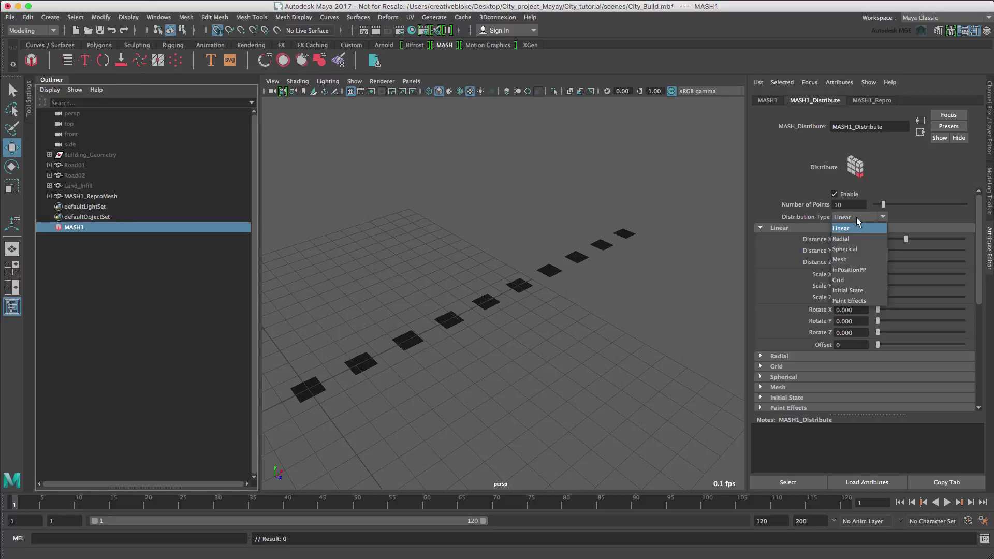
click(859, 280)
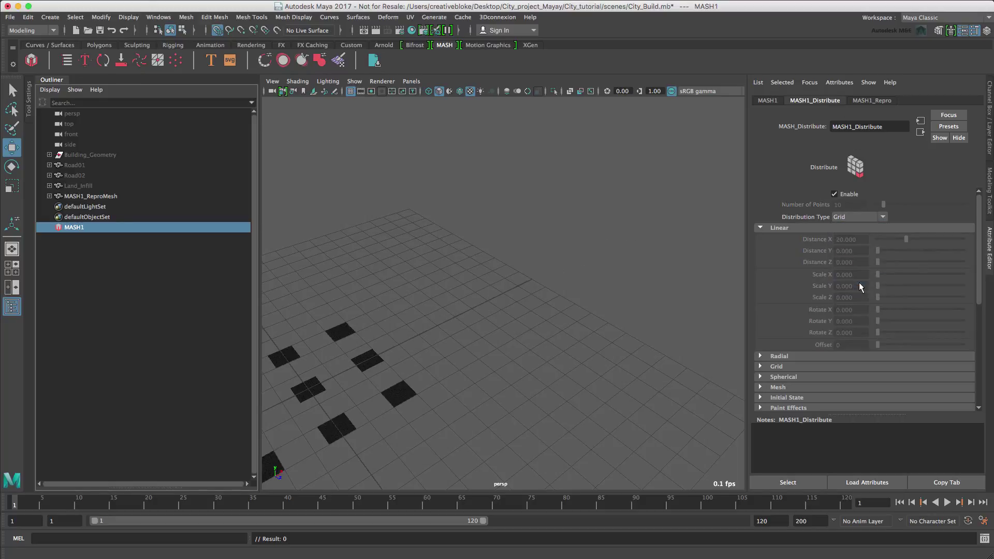
click(760, 228)
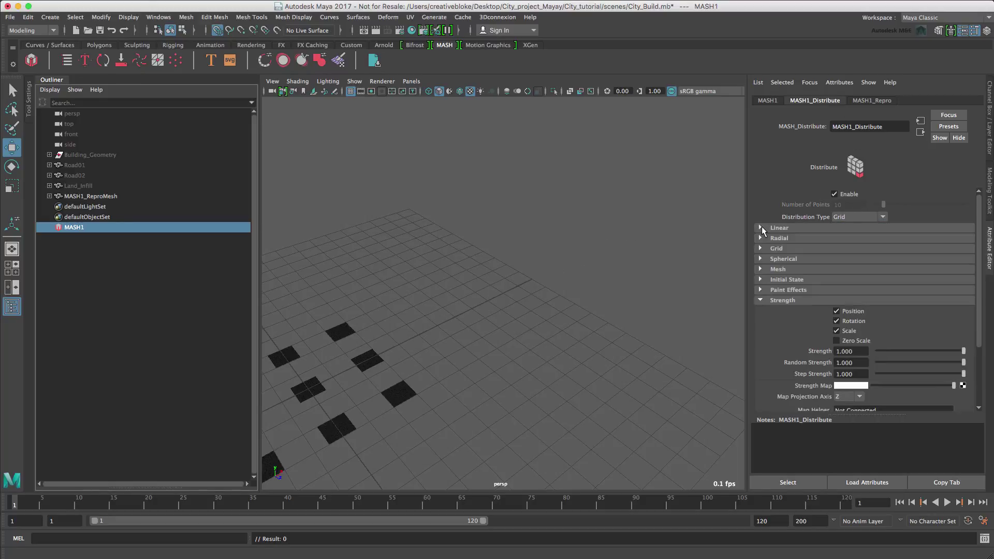
click(760, 249)
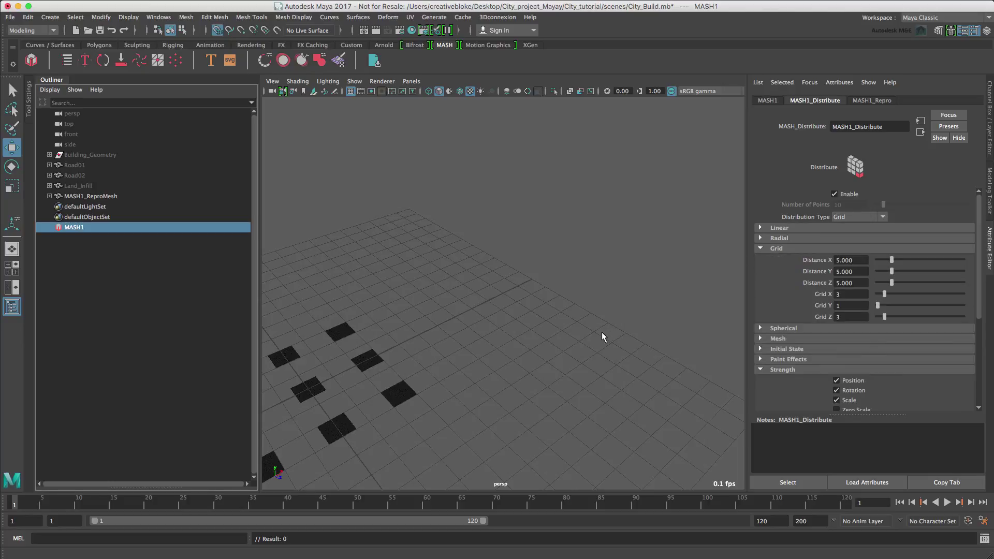
alt+middle_drag(518, 363, 644, 311)
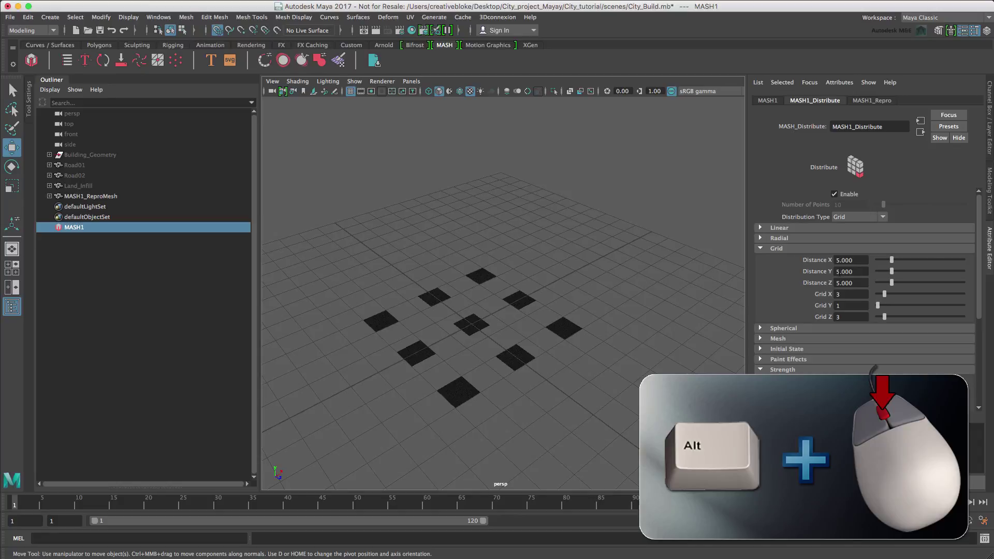
- Set the Distribute node's grid Distance X and Distance Z to 4
click(851, 260)
text(4)
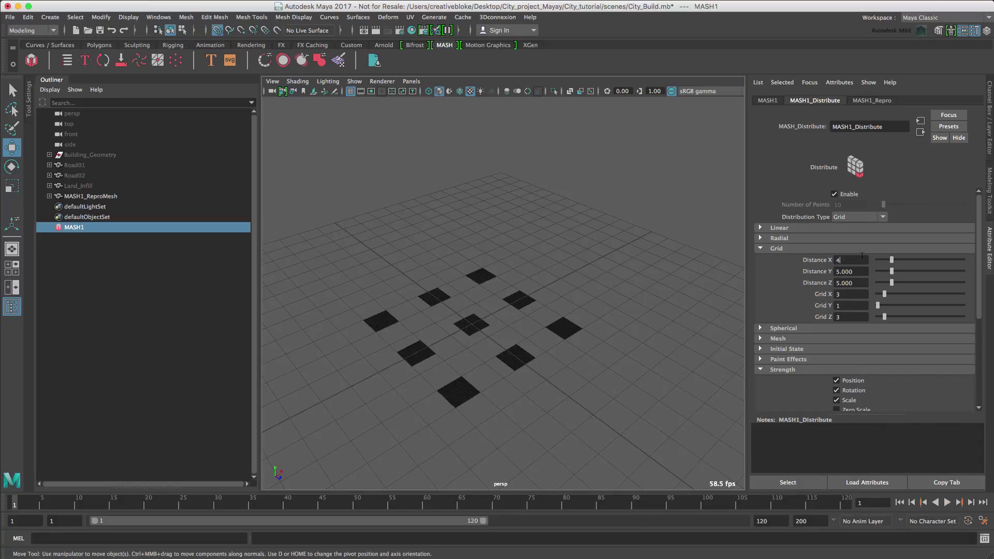
key(Tab)
key(Tab)
text(4)
key(Tab)
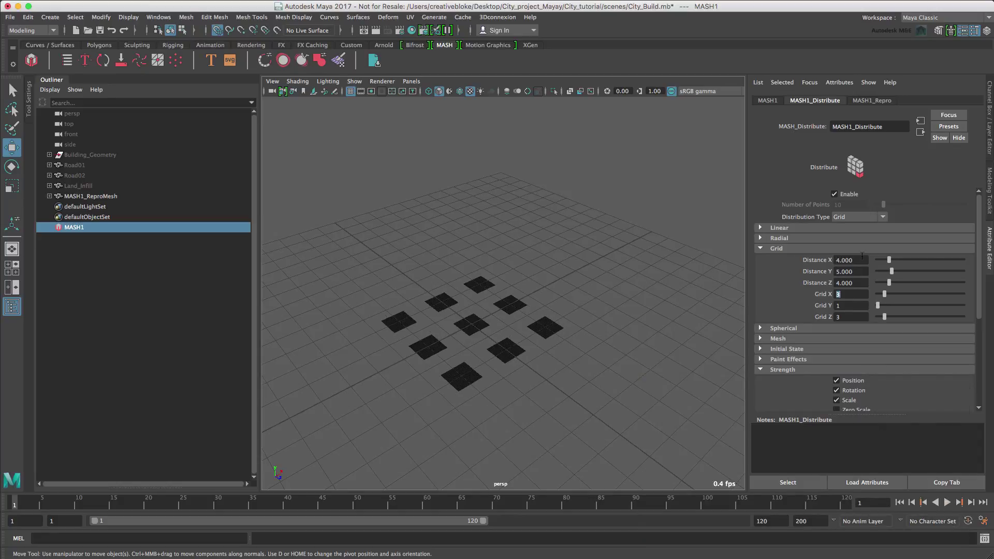
- Set the Distribute node's Grid X and Grid Z counts to 5, keeping a single Y layer
text(5)
key(Tab)
key(Tab)
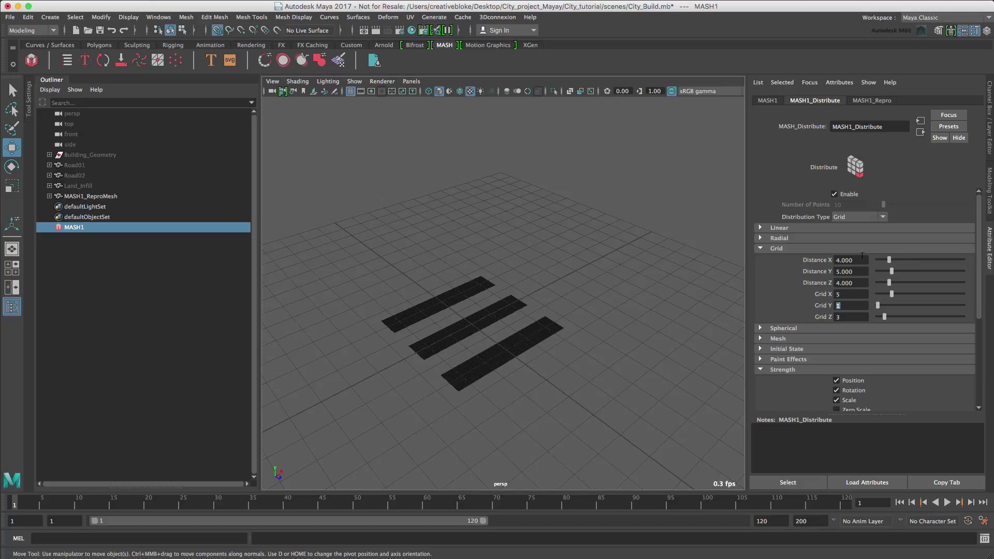
text(5)
key(Tab)
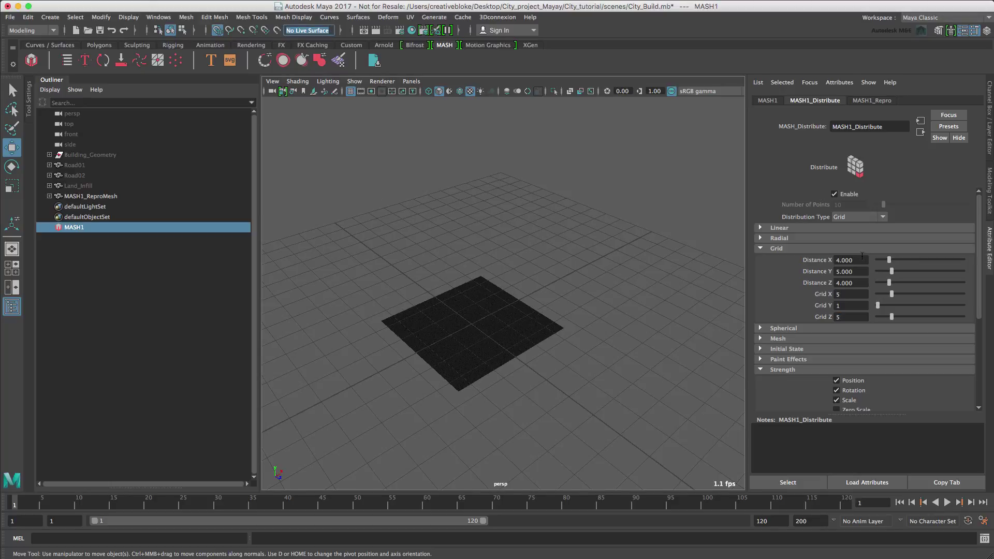
click(493, 313)
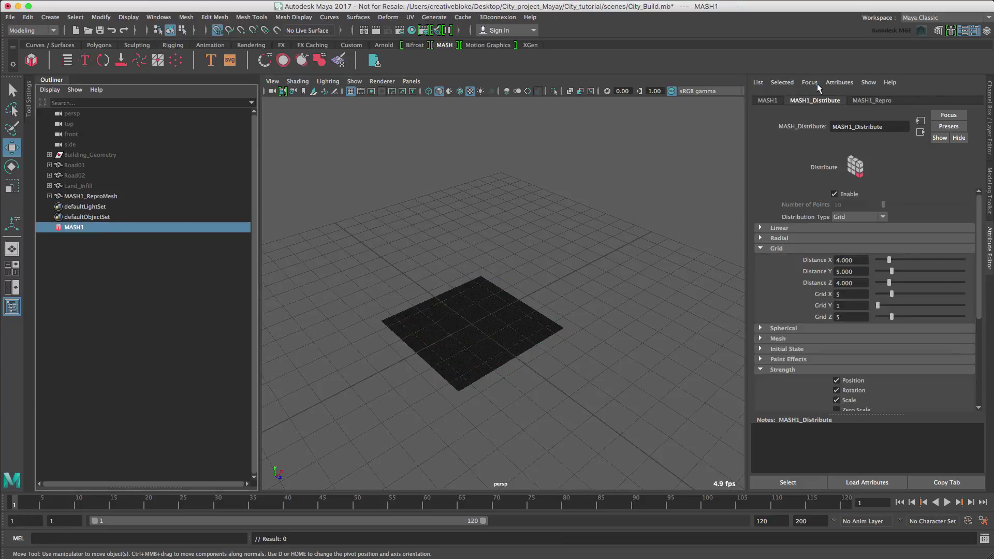
- Add a Replicator node to the MASH1 network and dock the MASH Editor beside the Attribute Editor
click(766, 101)
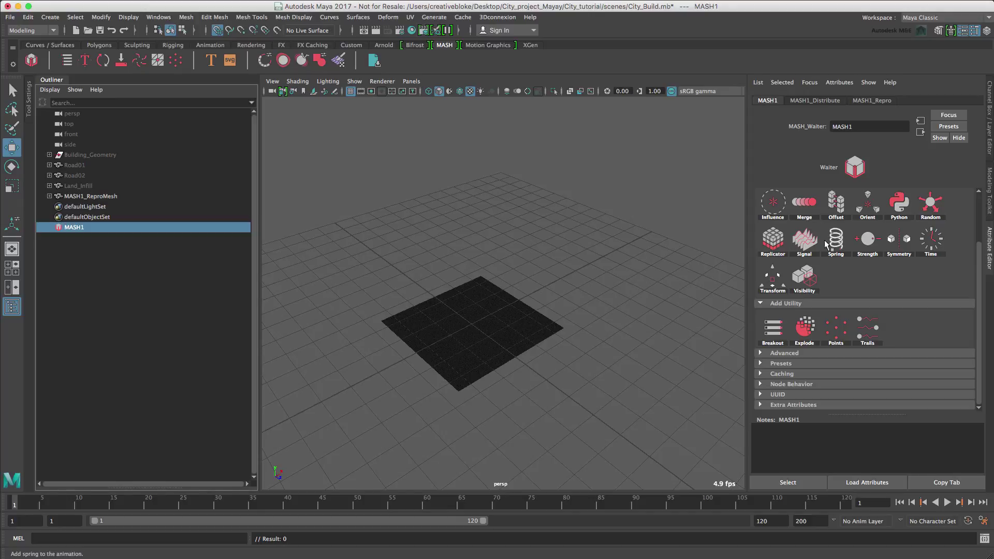
click(775, 252)
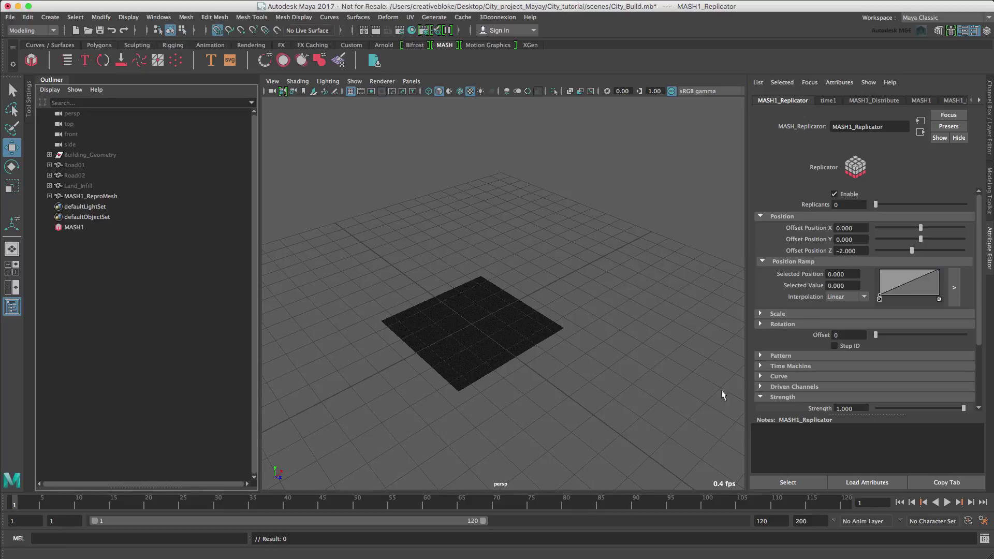
click(68, 60)
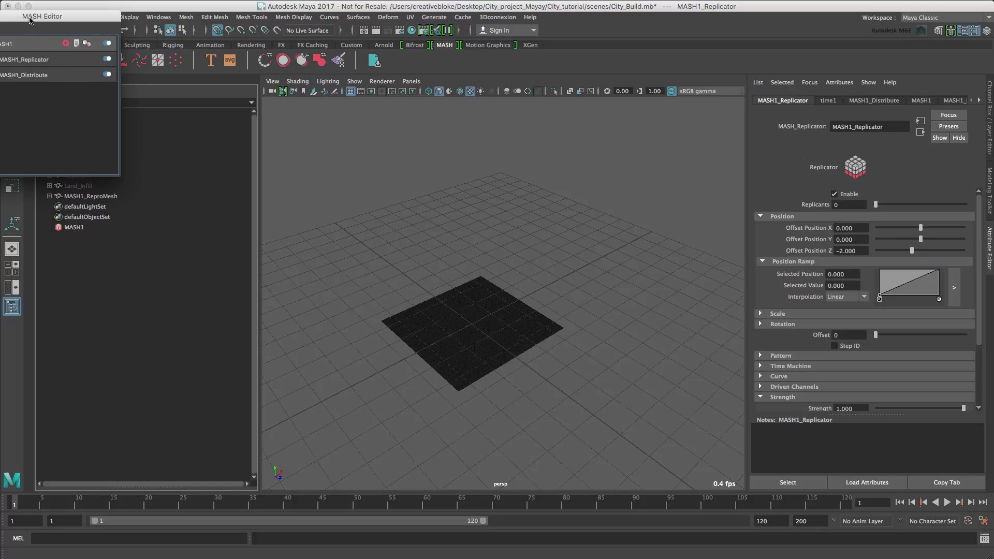
drag(31, 21, 747, 134)
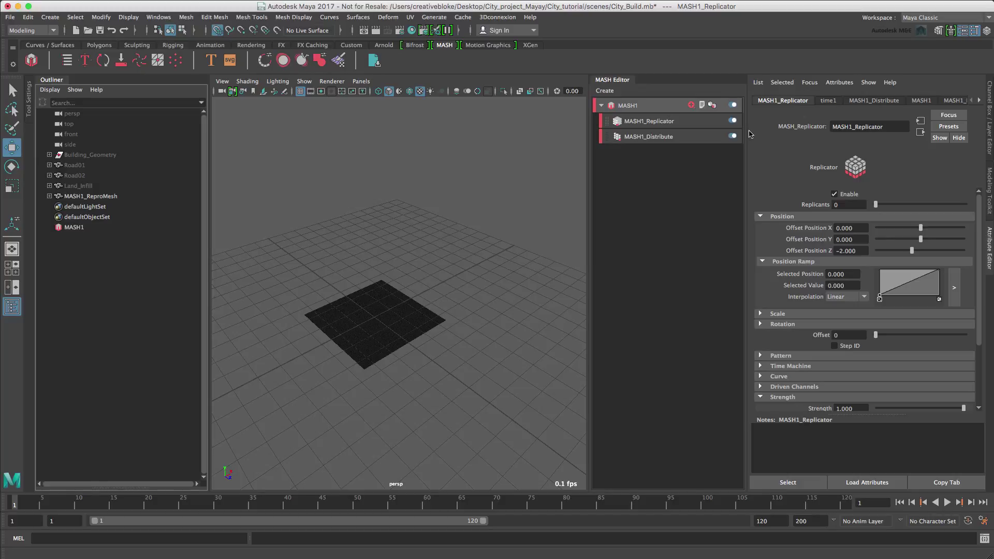
- Set MASH1_Replicator to 2 replicants with Offset Position X at 6 and Offset Position Z at 0
click(664, 121)
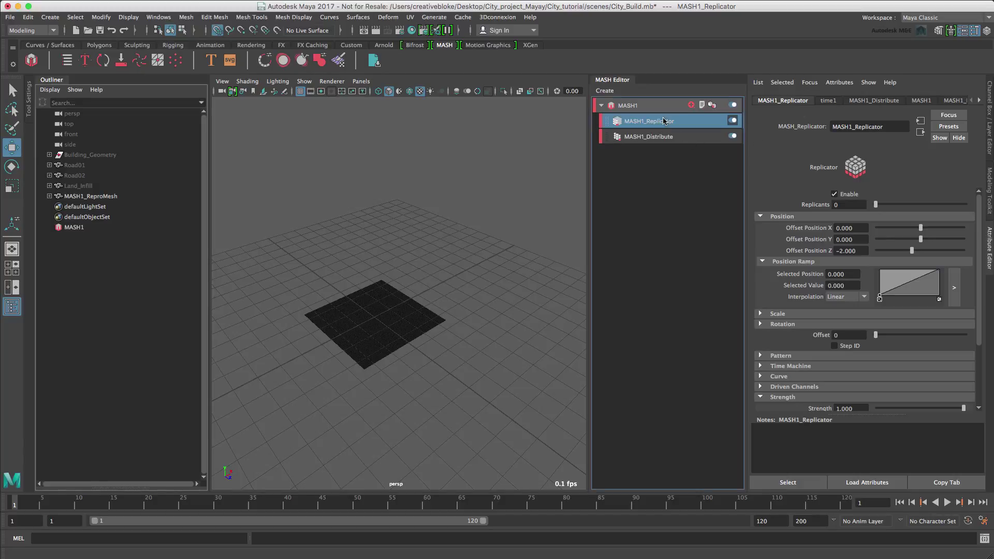
double_click(849, 203)
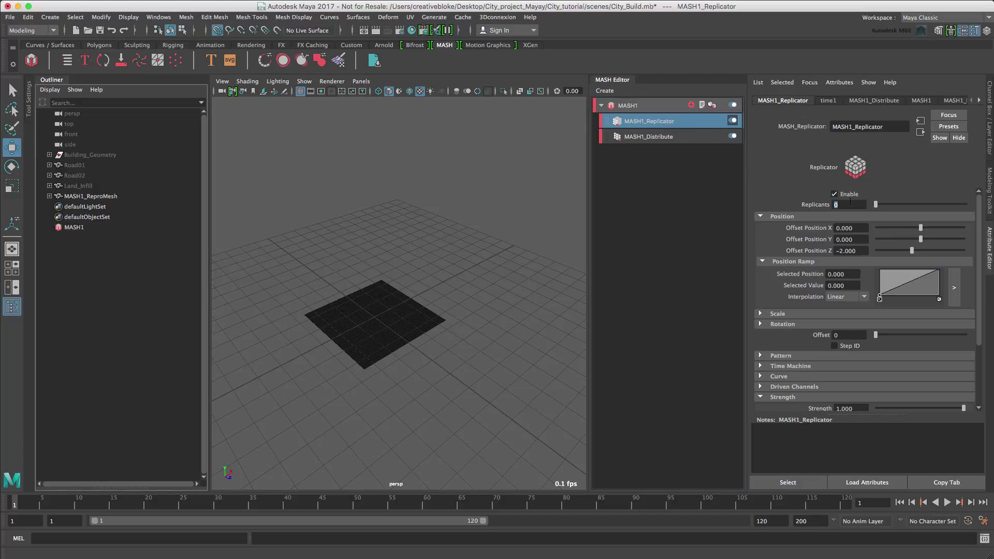
text(2)
key(Tab)
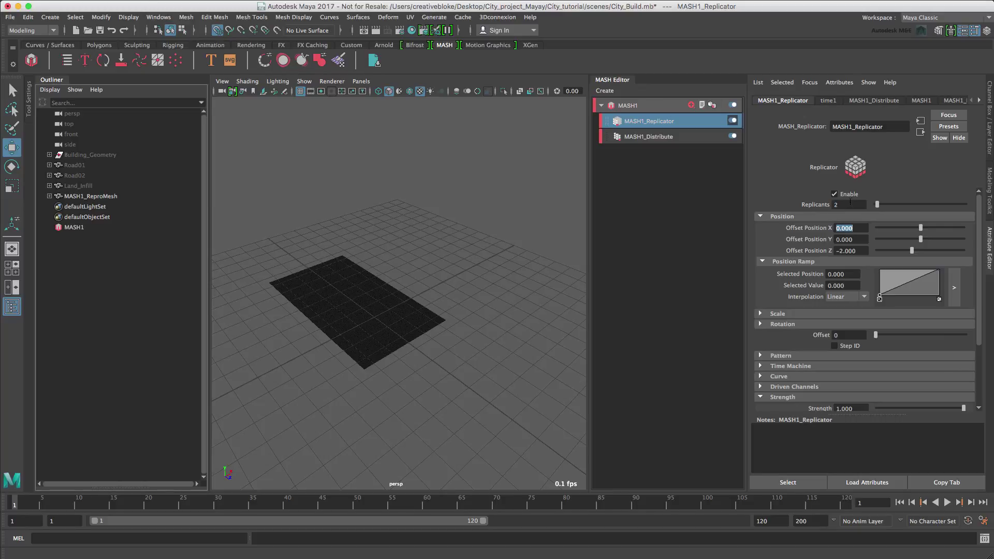
text(6)
key(Tab)
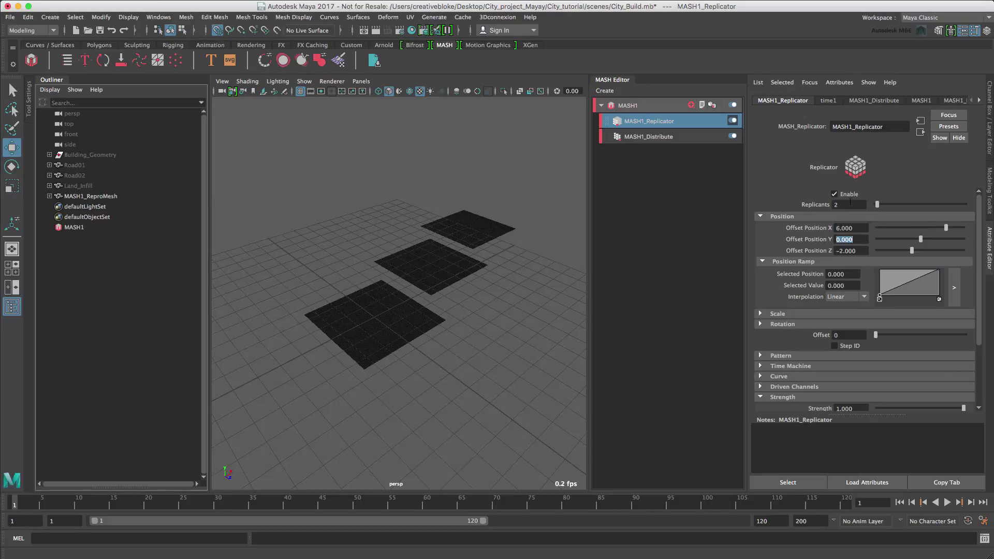
key(Tab)
text(0)
key(Tab)
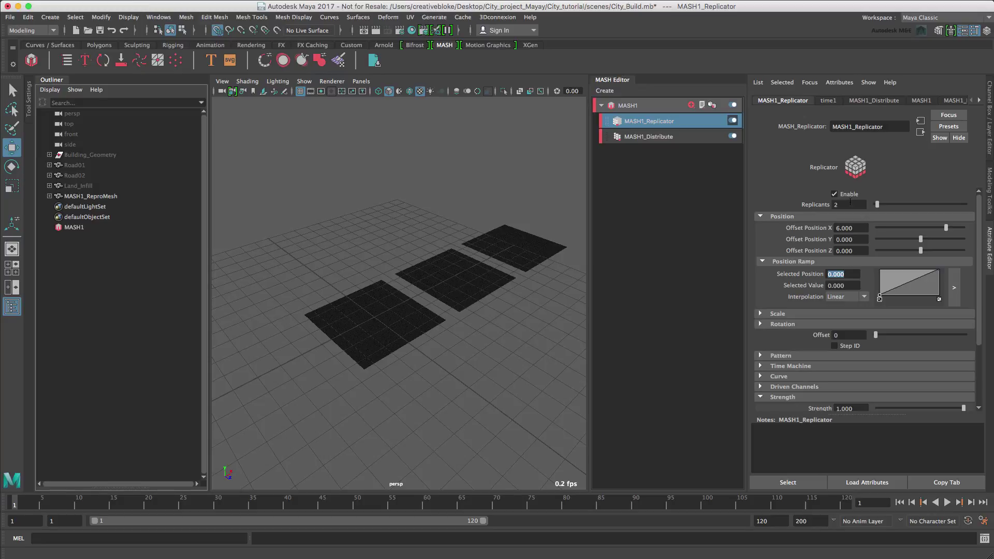
- Add a second Replicator node to MASH1 with 2 replicants and Offset Position Z at 6
click(628, 105)
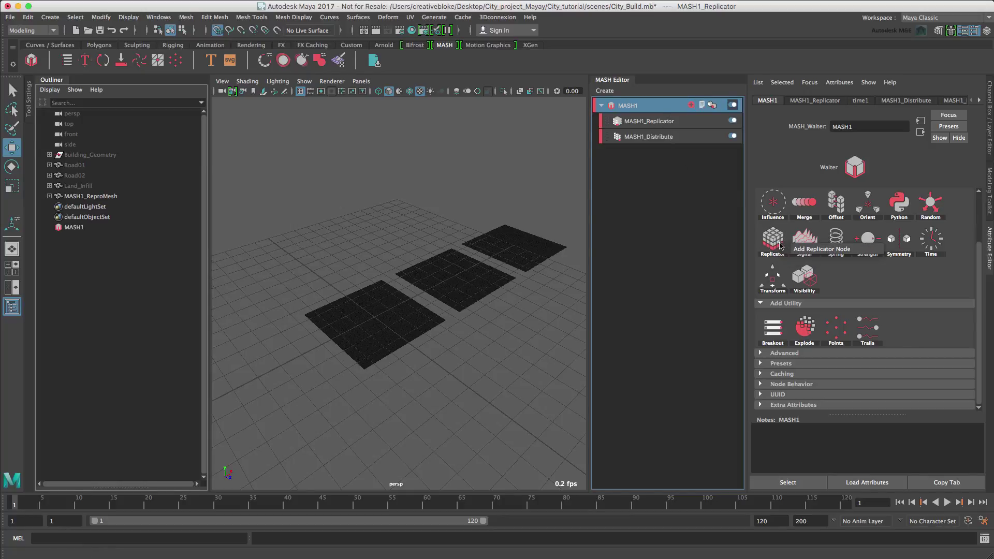
click(804, 251)
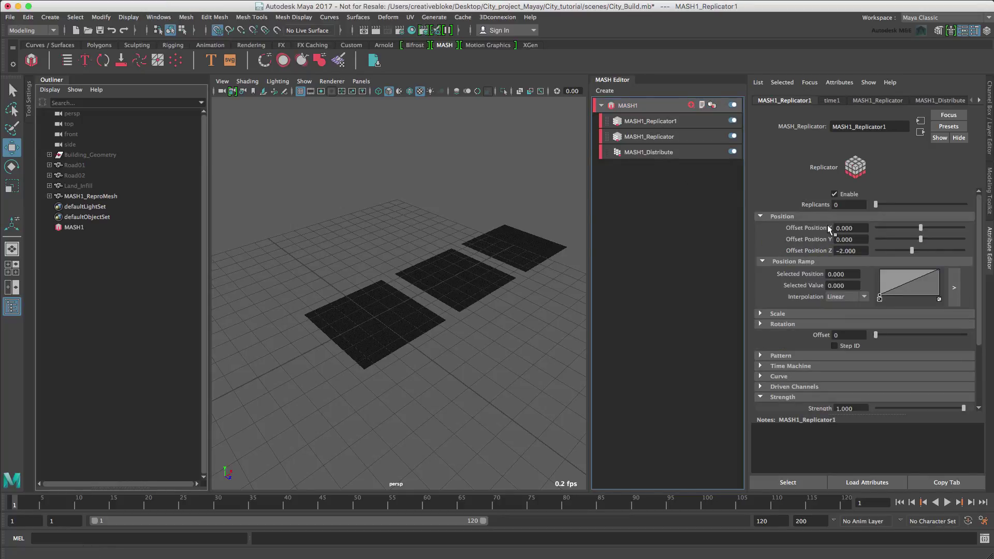
click(842, 205)
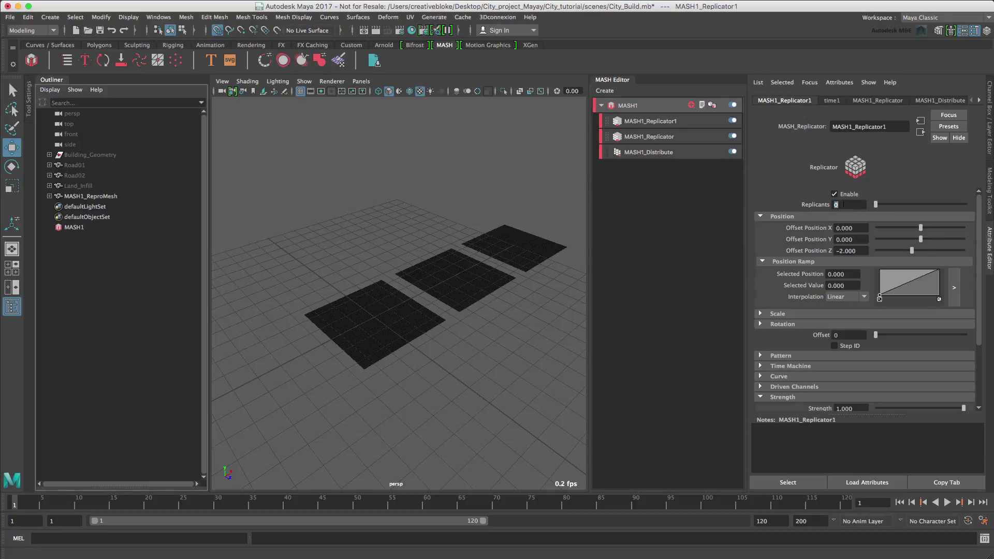
key(Tab)
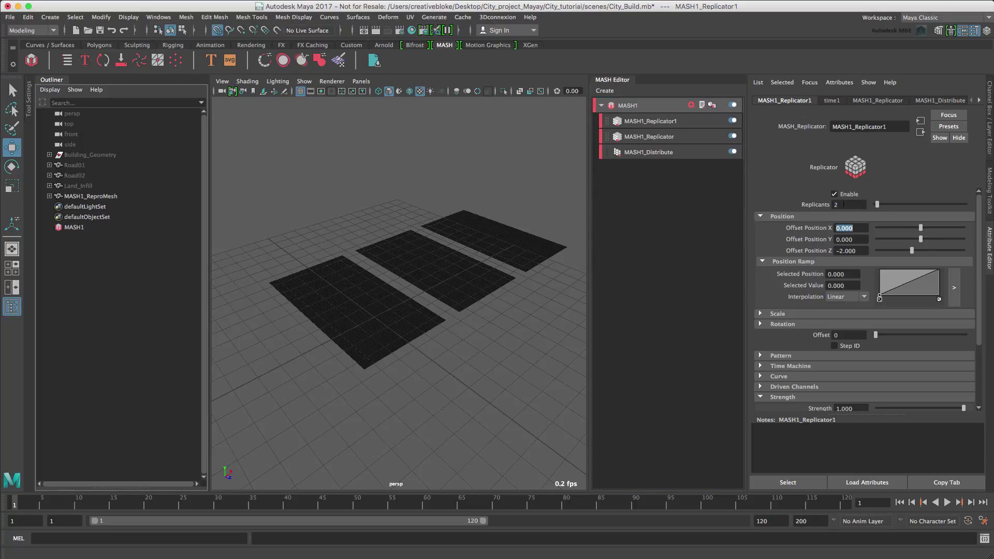
key(Tab)
key(Tab)
text(6)
key(Tab)
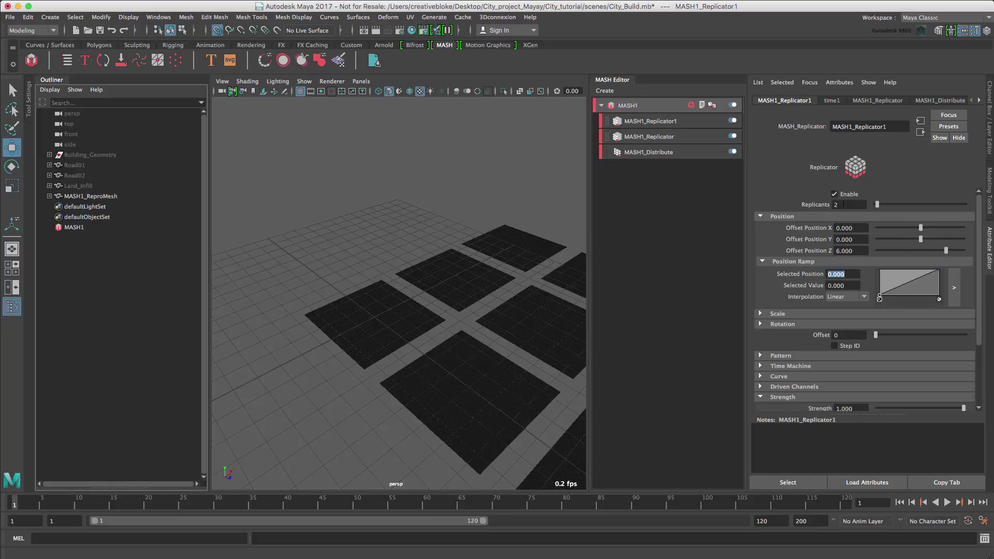
alt+middle_drag(455, 342, 371, 278)
scroll(370, 278, down, 3)
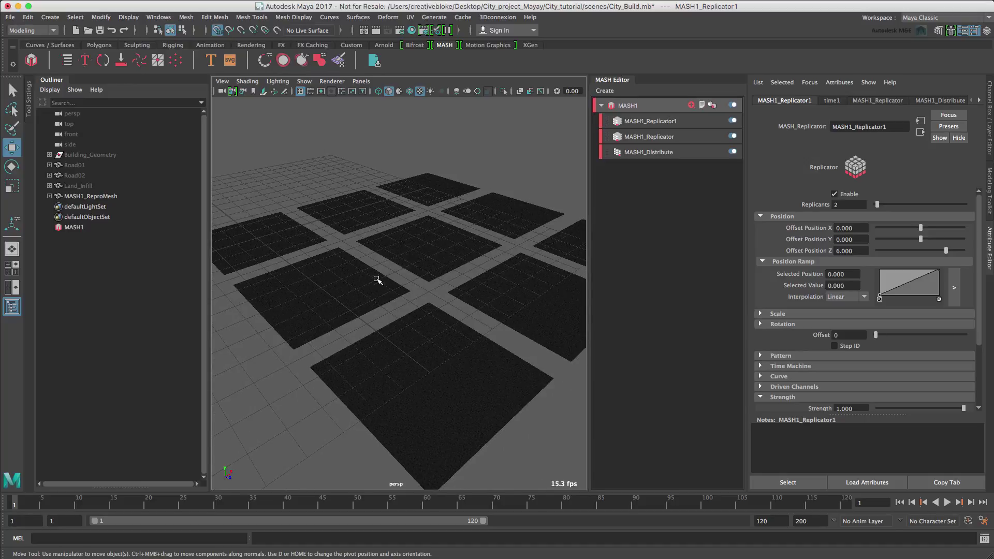
- Select the MASH1_ReproMesh tiles and save the City_Build scene
click(390, 290)
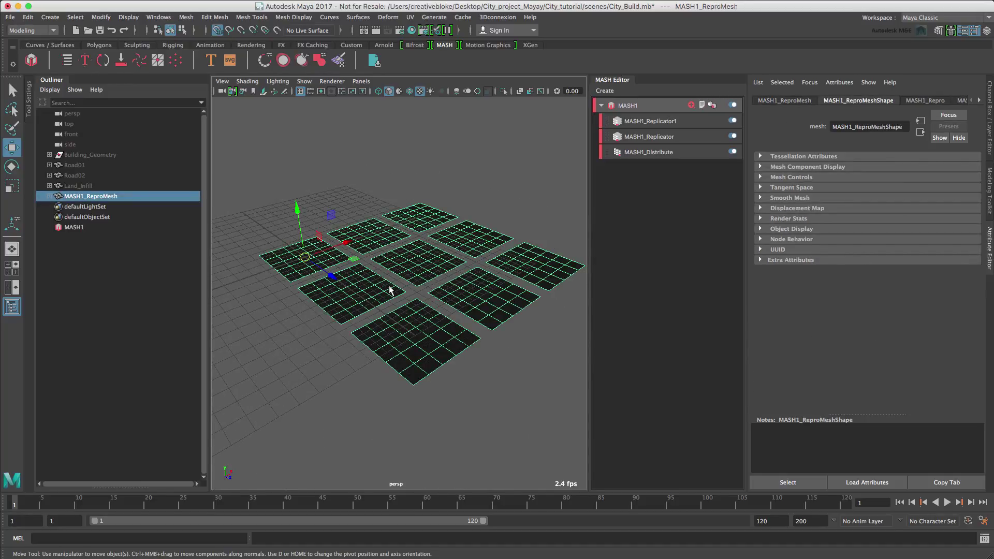
key(super+s)
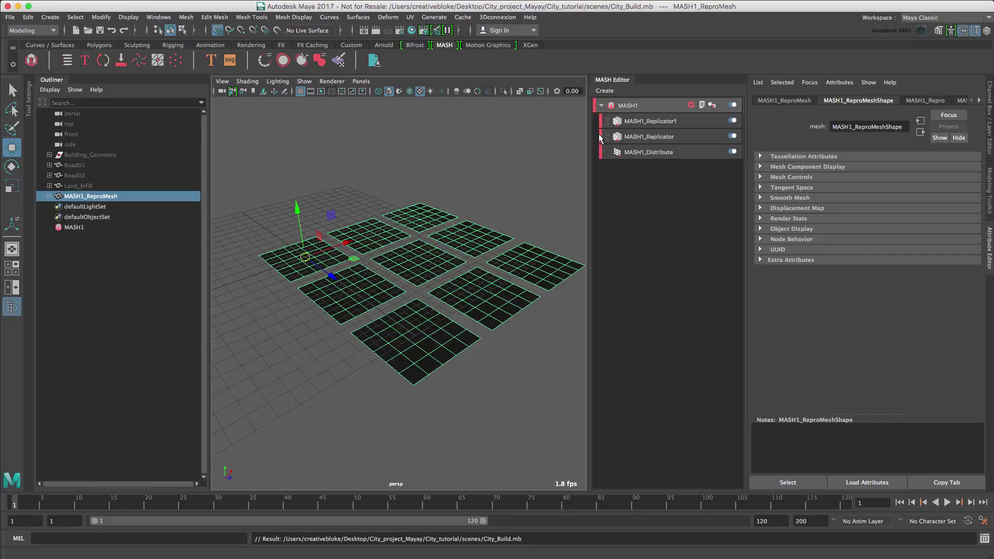
- Add an Offset node to the MASH1 network and set its Offset Scale to -1 on all three axes
click(651, 108)
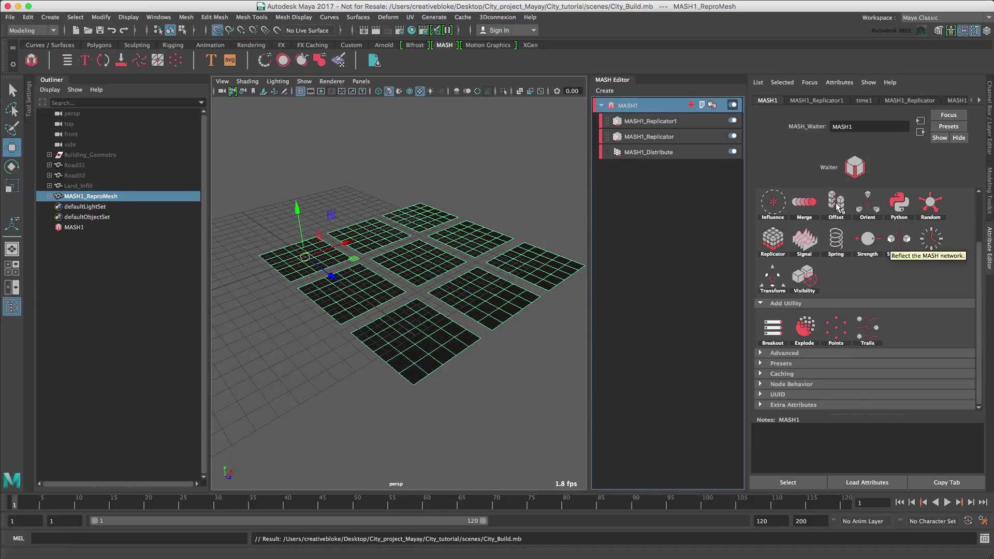
drag(836, 203, 858, 210)
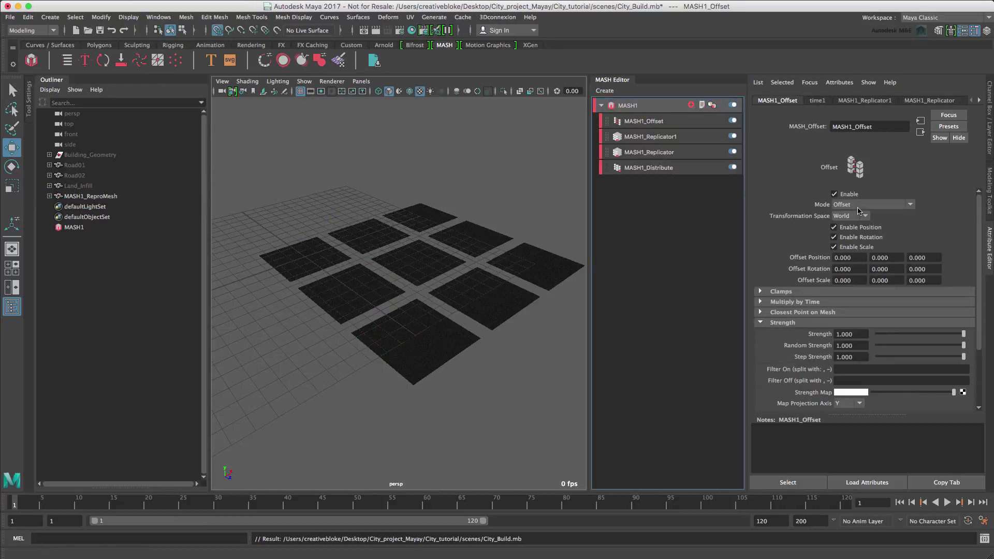
click(858, 276)
text(-1)
key(Tab)
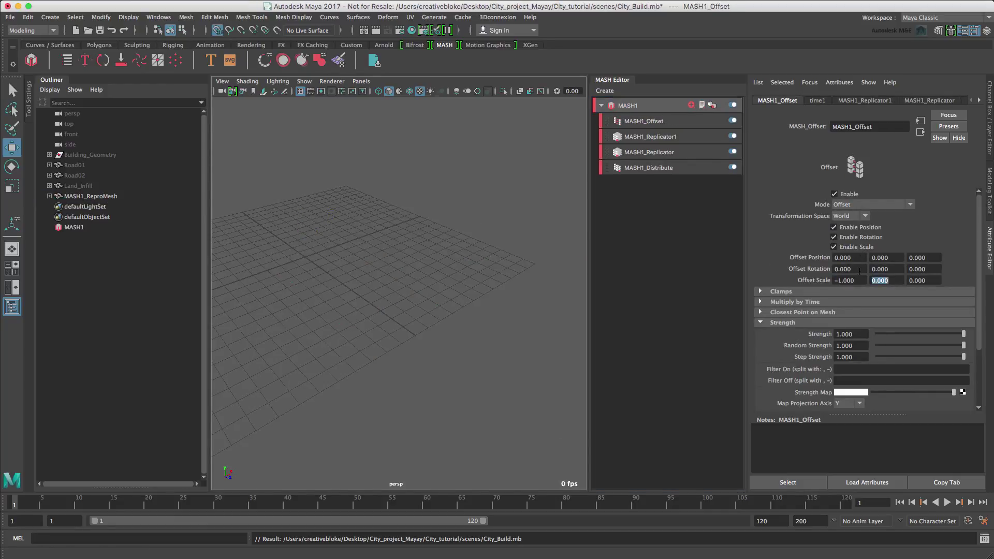
text(-1)
key(Tab)
text(-1)
key(Return)
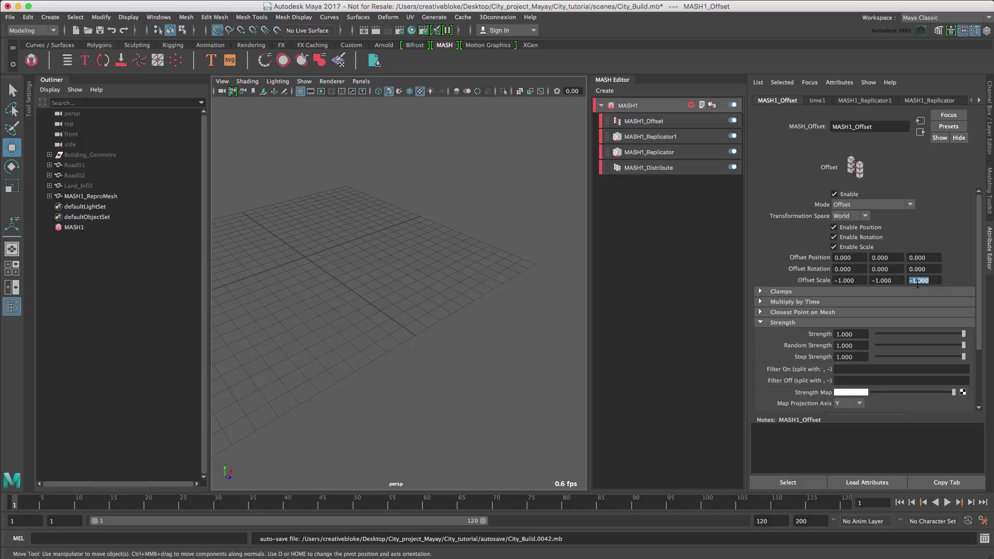
- Create a falloff object for the MASH1_Offset node
click(760, 323)
click(760, 333)
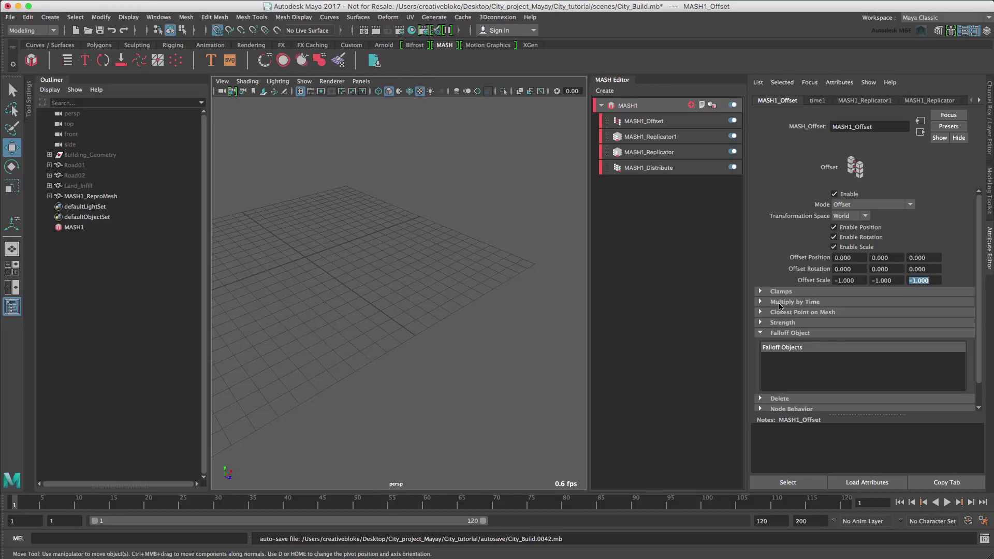
right_click(794, 366)
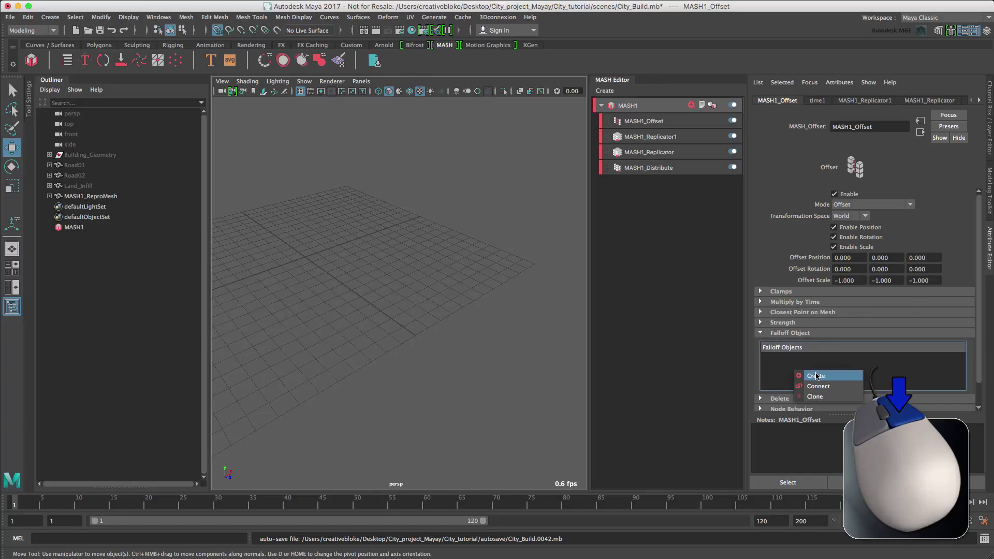
click(817, 377)
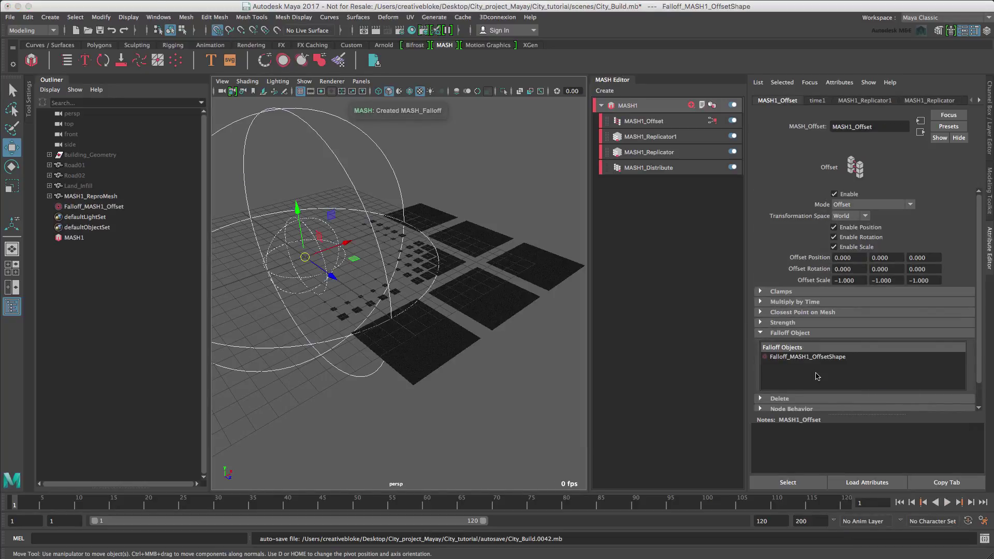
click(817, 376)
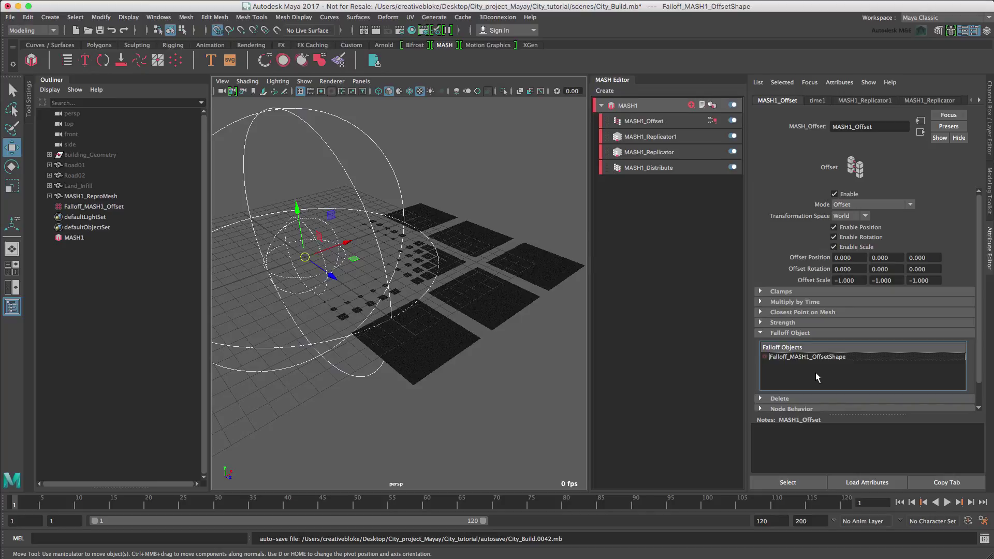
- Move the Offset node's falloff object to the centre of the tile grid, at Translate X 6 and Z 6
click(86, 207)
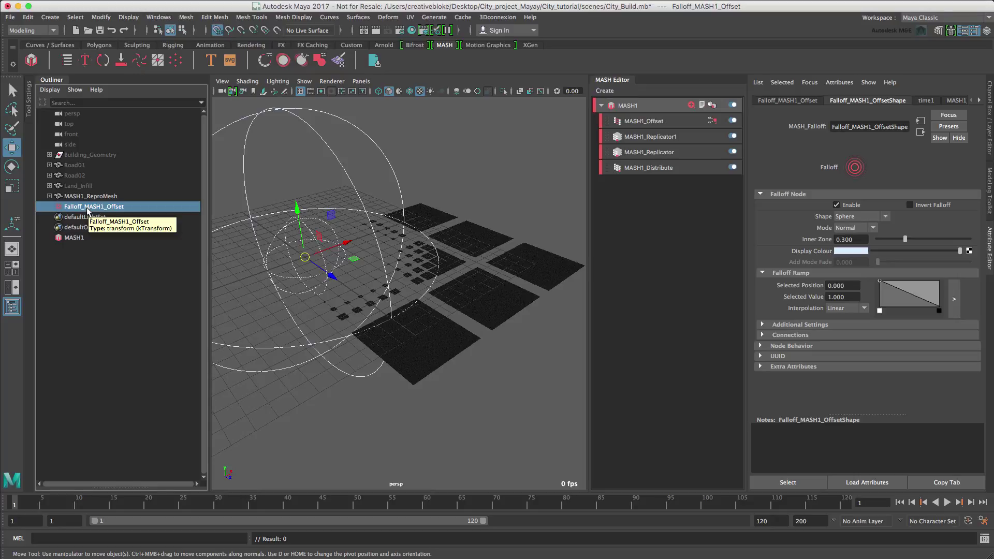
key(w)
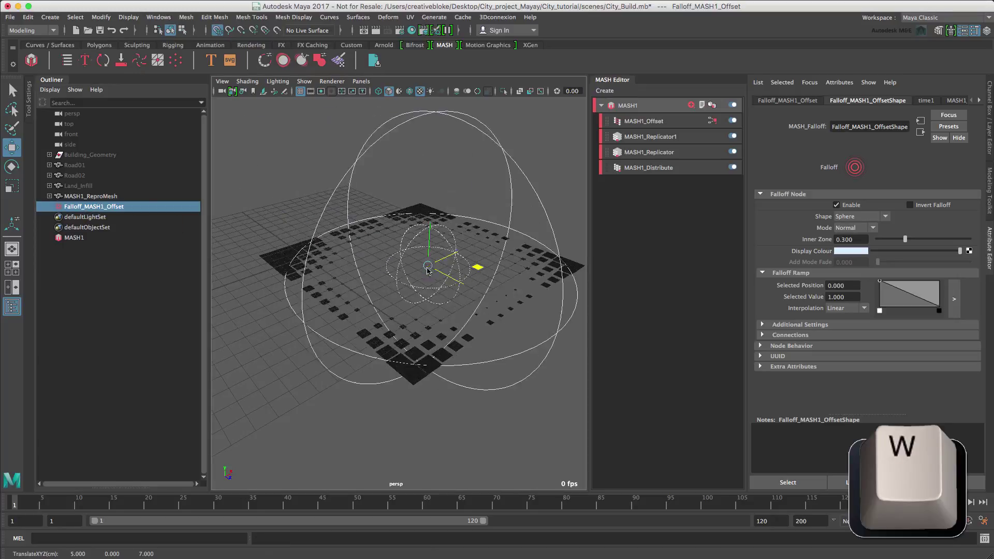
mouse_move(428, 270)
mouse_down()
mouse_move(399, 324)
mouse_move(460, 279)
mouse_move(424, 263)
mouse_move(417, 304)
mouse_move(417, 278)
mouse_move(436, 275)
mouse_up()
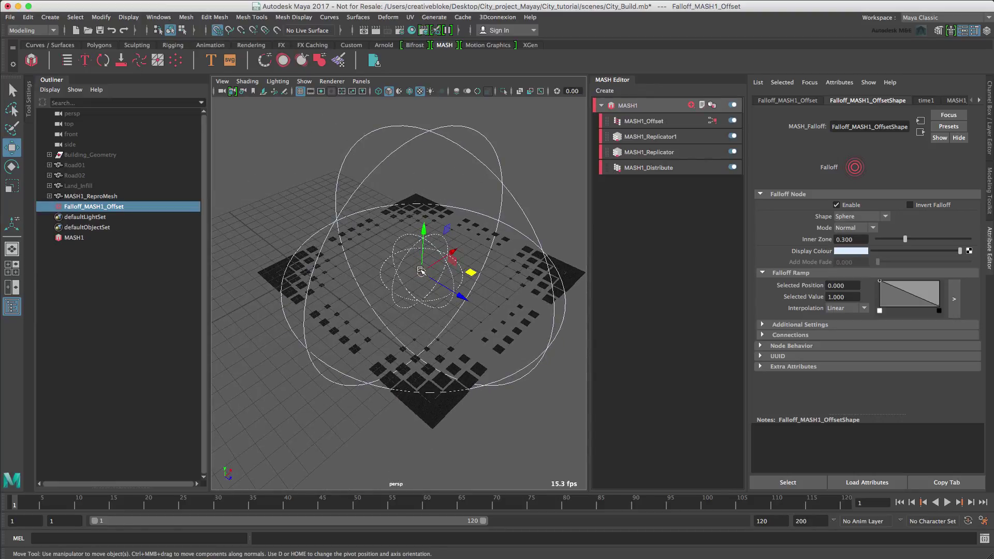
- Scale the falloff object uniformly to about 22.3 and key its Scale X, Y and Z at frame 1
key(t)
key(r)
click(421, 271)
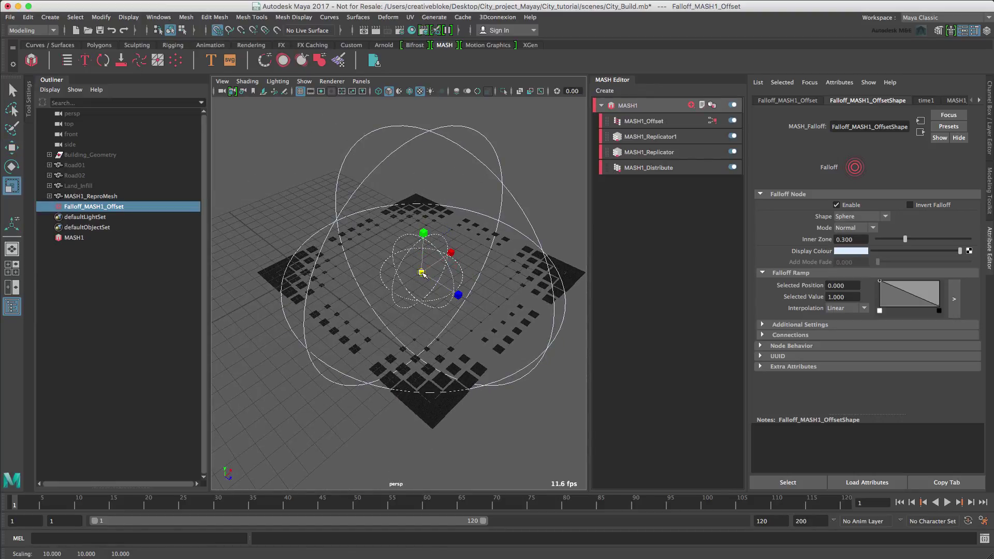
click(989, 98)
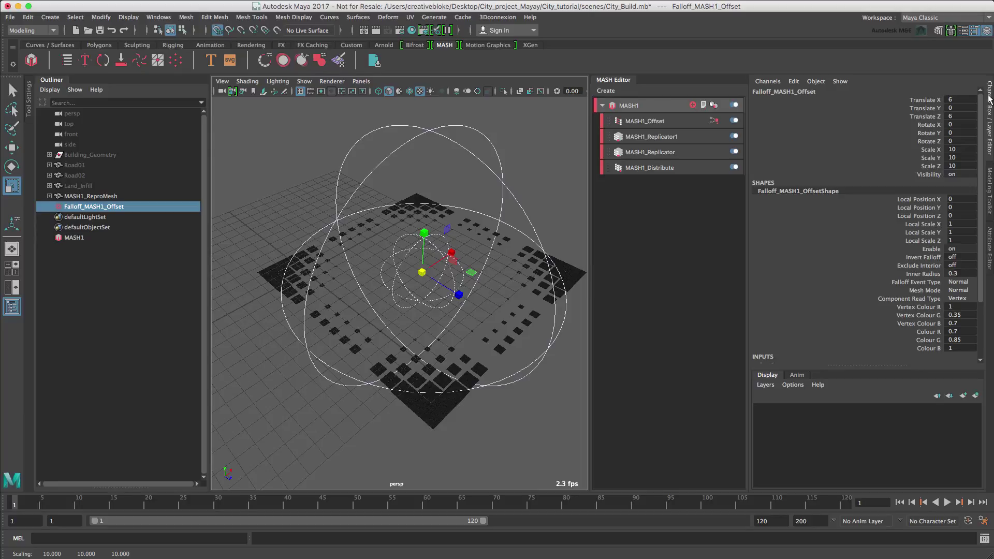
click(927, 151)
shift+click(929, 166)
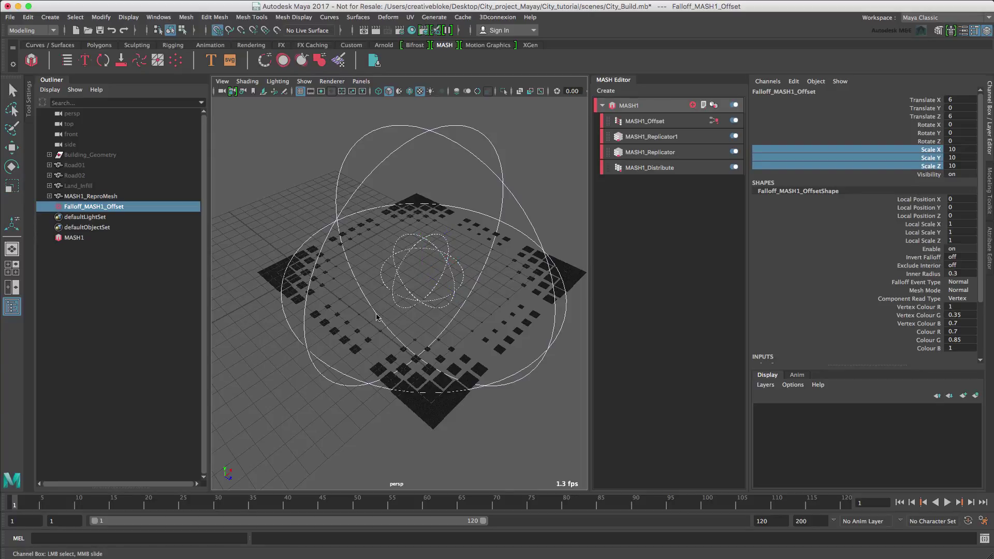
middle_drag(412, 298, 526, 274)
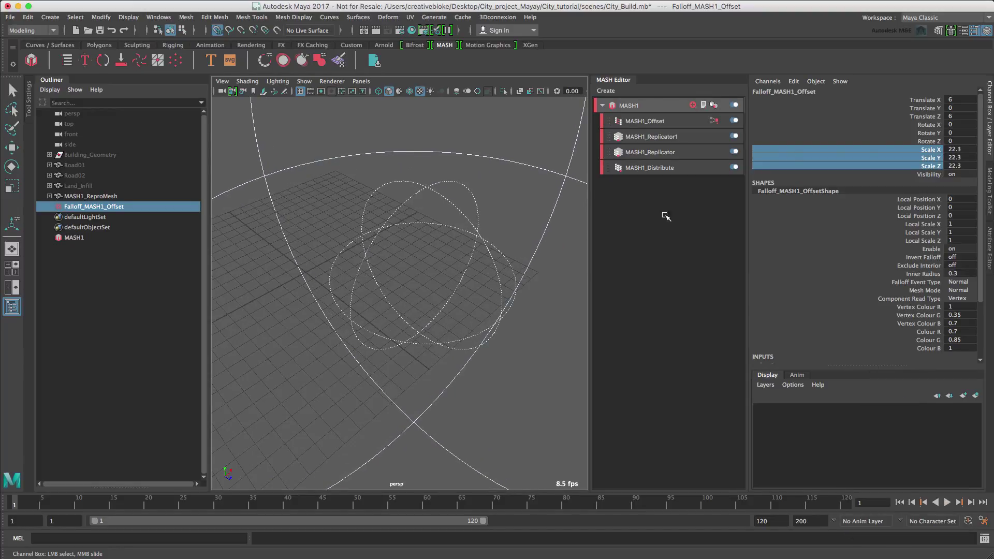
right_click(878, 150)
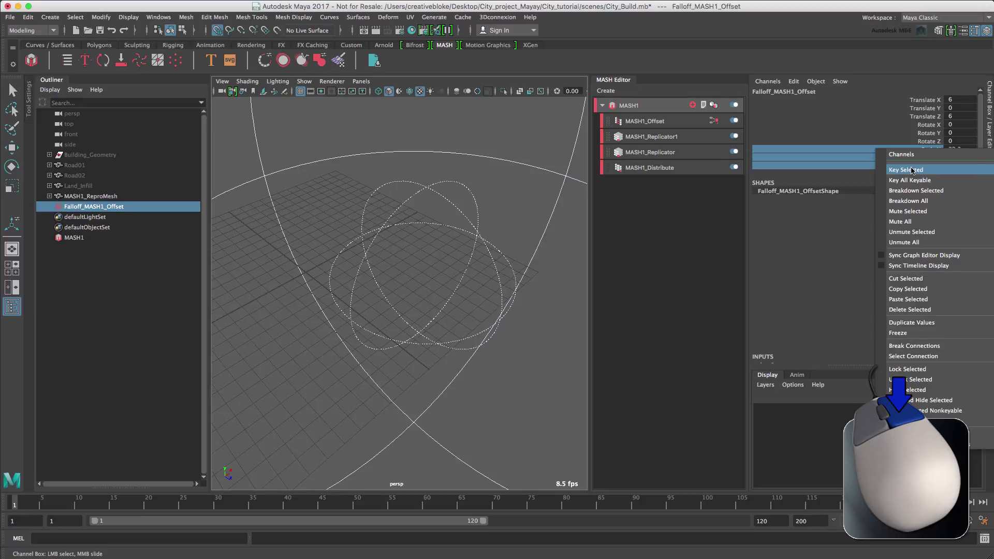
click(907, 170)
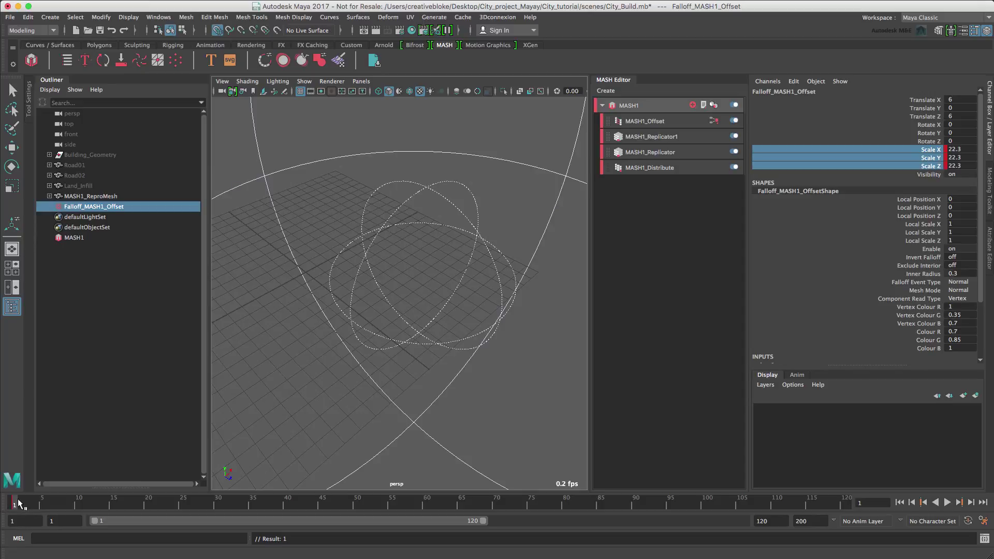
- At frame 30, reduce the falloff object's Scale X, Y and Z to 0 and key the three scale channels
key(alt+v)
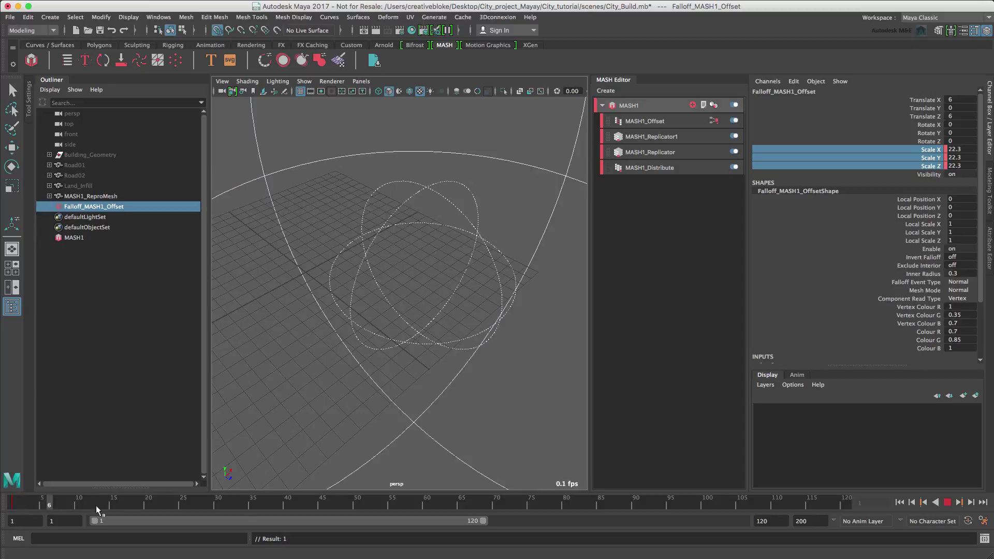
click(223, 507)
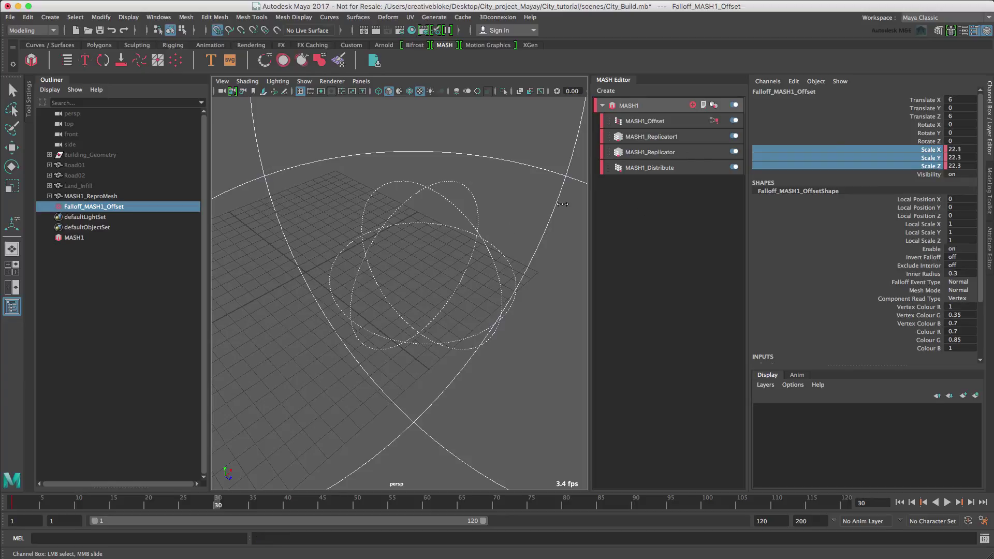
middle_drag(563, 207, 448, 248)
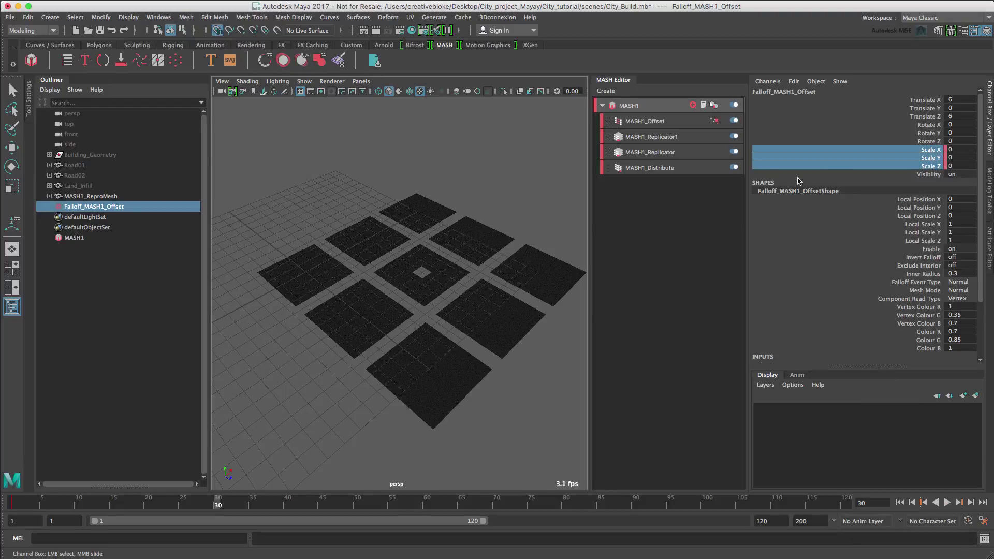
right_click(851, 161)
click(873, 182)
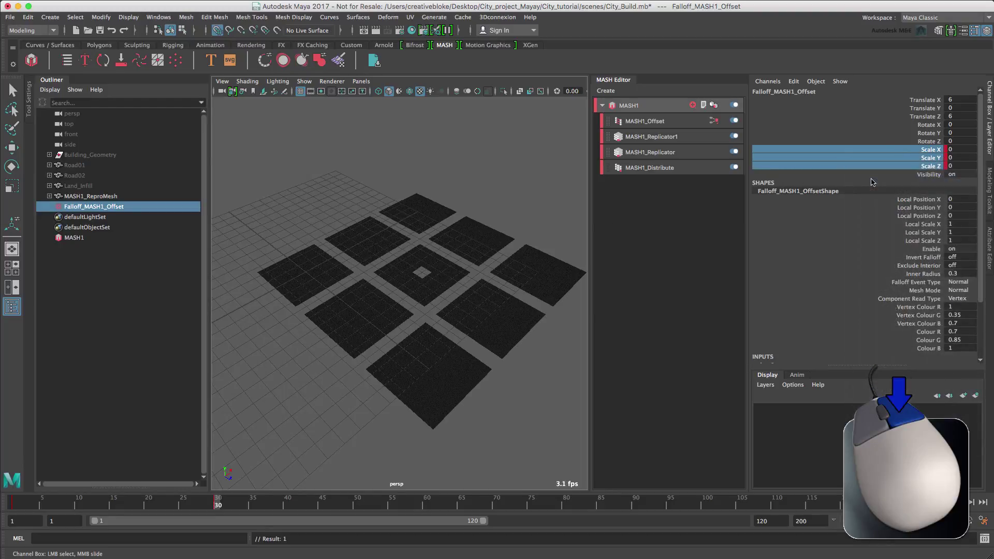
- Scrub between the two falloff scale keys and play the animation to check how the tiles appear
drag(218, 505, 52, 508)
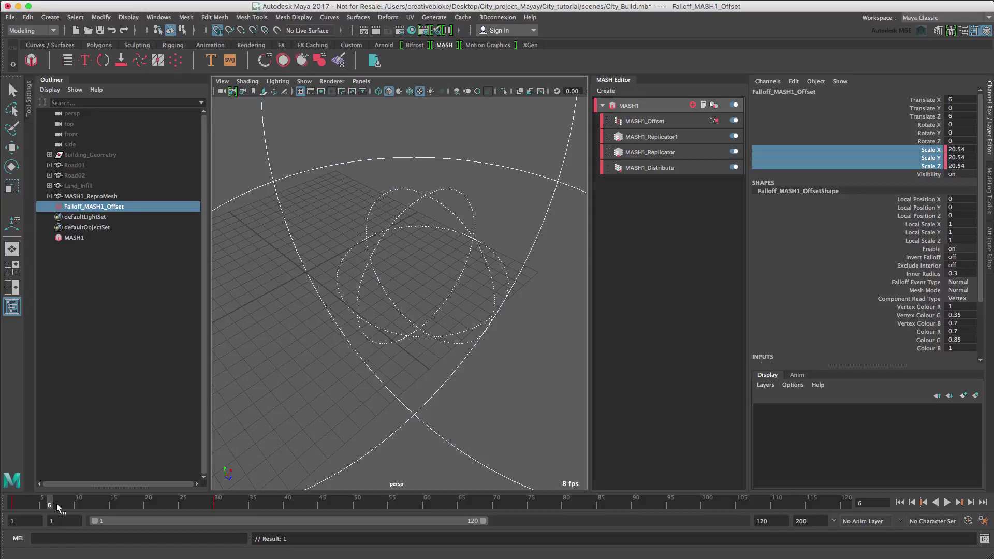
drag(57, 505, 224, 502)
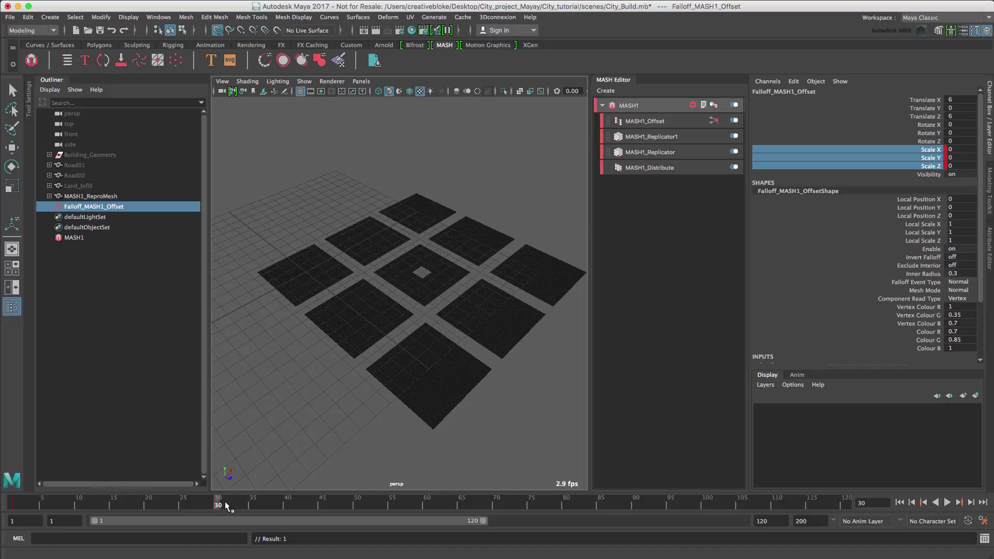
click(947, 502)
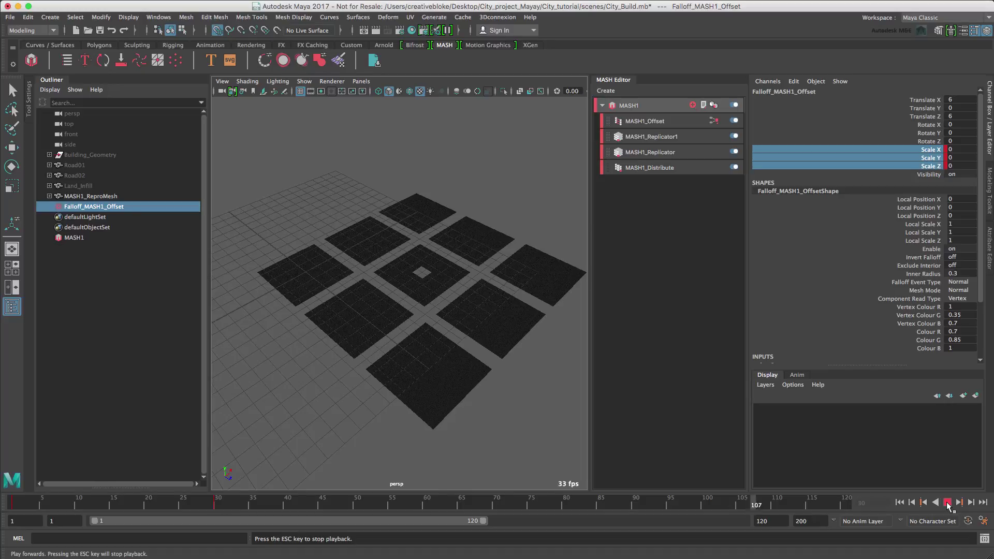
- Set the timeline's playback speed to Play Every Frame, Max Real-time
right_click(760, 501)
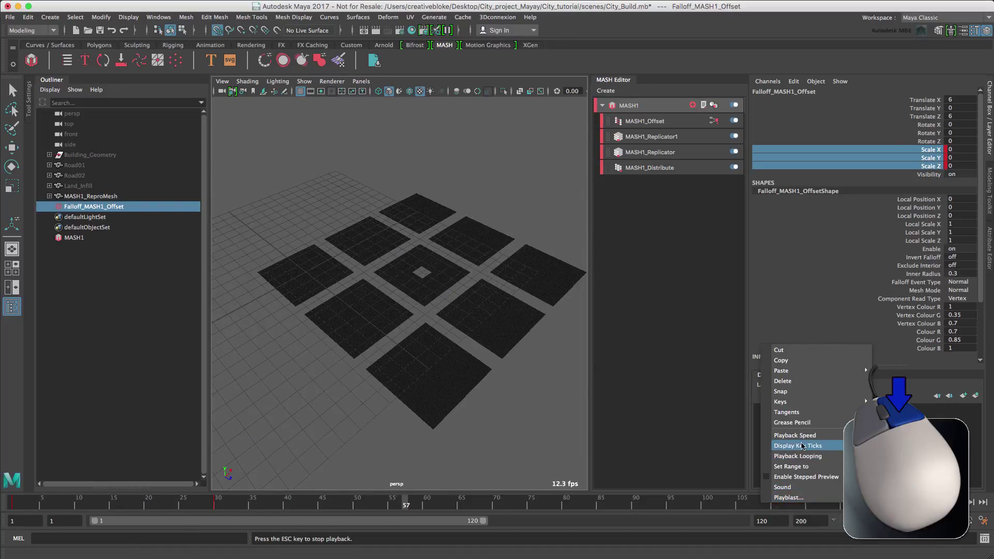
mouse_move(807, 436)
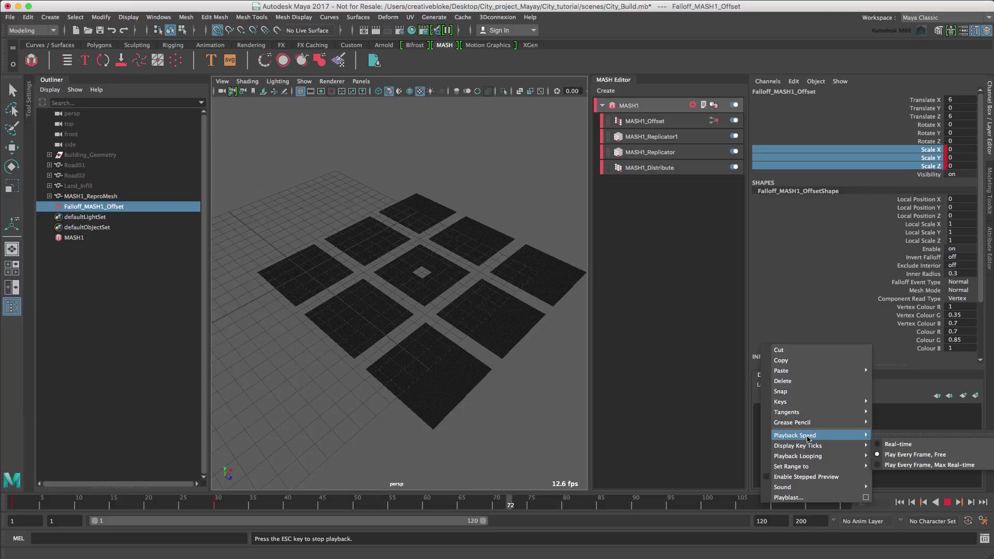
click(906, 465)
- Add a Signal node to the MASH1 network and set its Position X to 3, Position Y to 30 and Position Z to 3
click(594, 126)
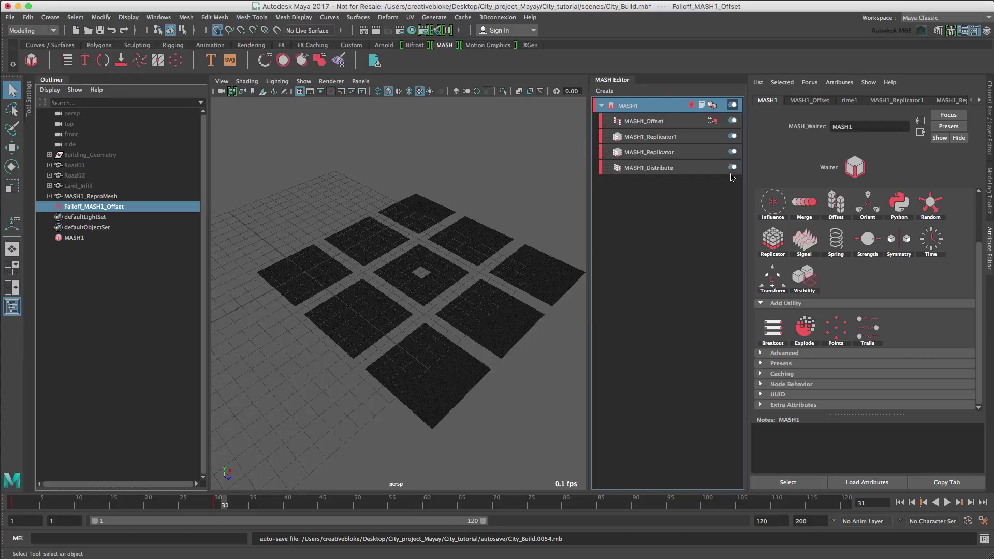
click(804, 239)
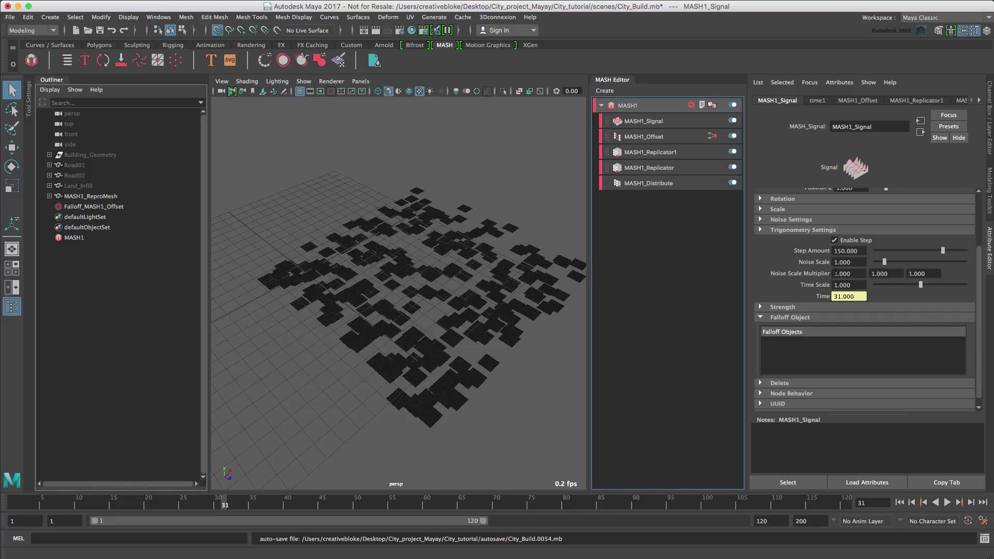
scroll(813, 222, up, 4)
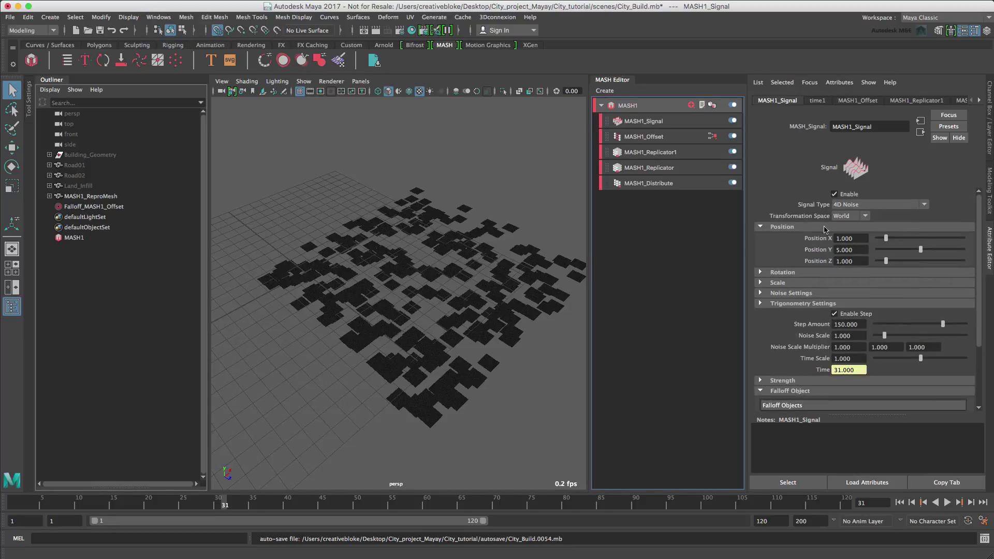
double_click(843, 238)
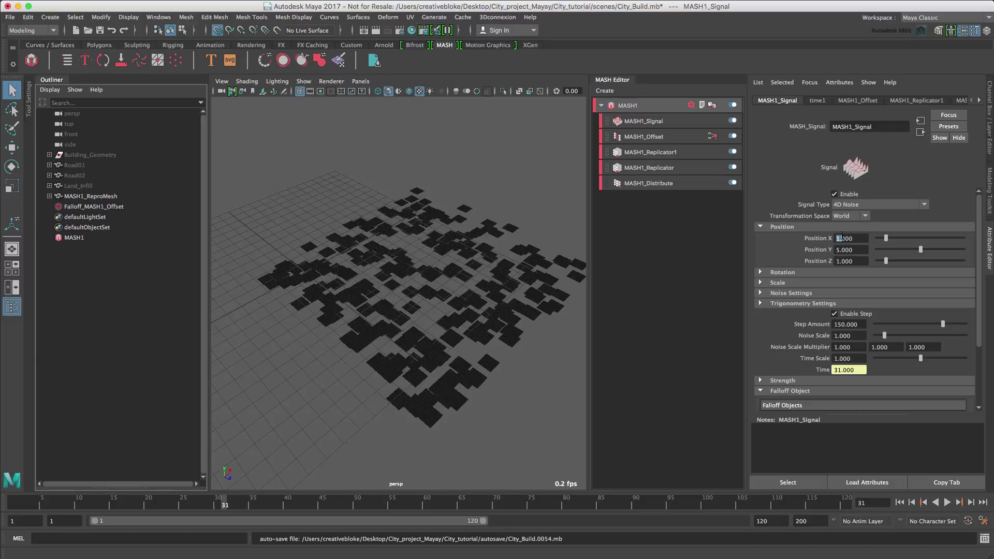
text(3)
key(Tab)
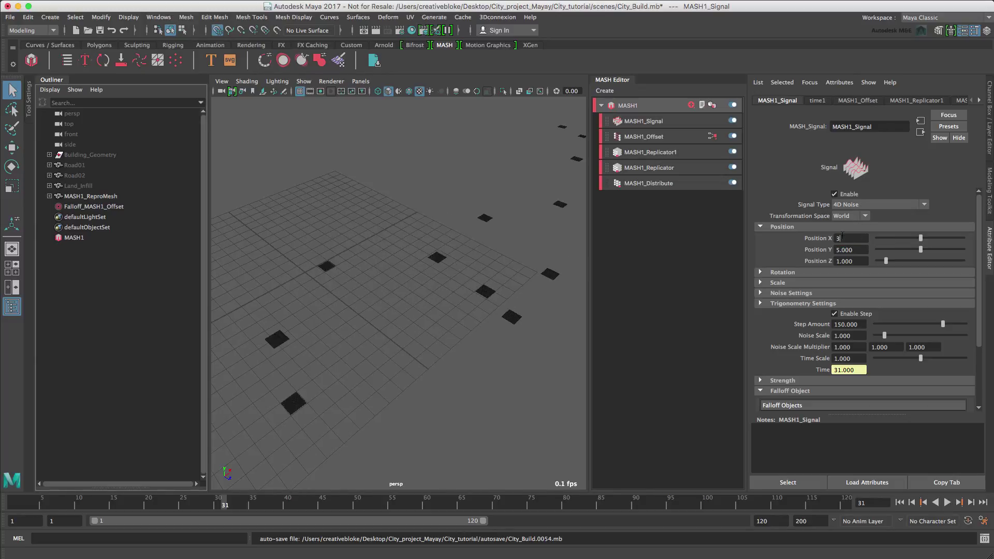
text(30)
key(Tab)
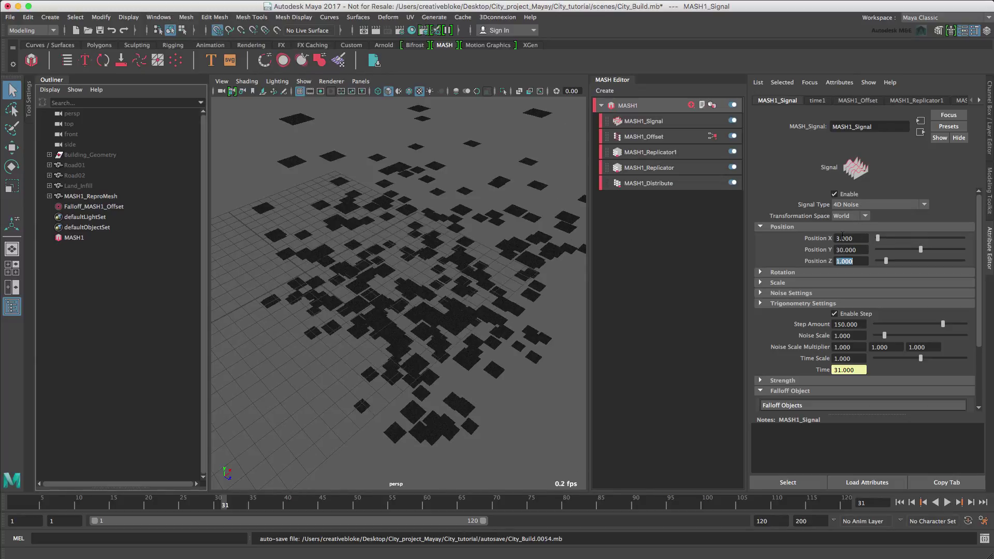
text(3)
key(Tab)
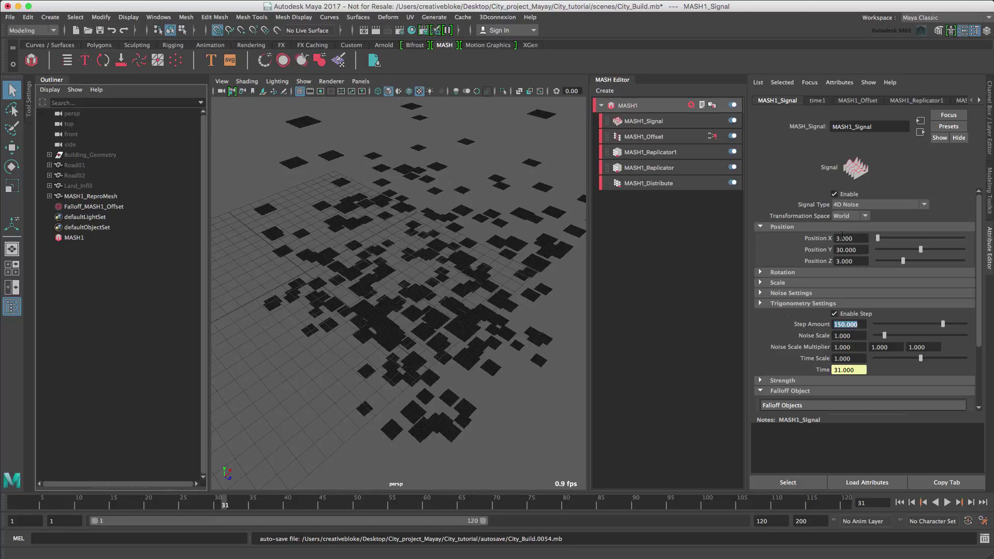
- Connect the existing Falloff_MASH1_Offset object to the Signal node as its falloff and scrub the timeline back to frame 1
click(98, 208)
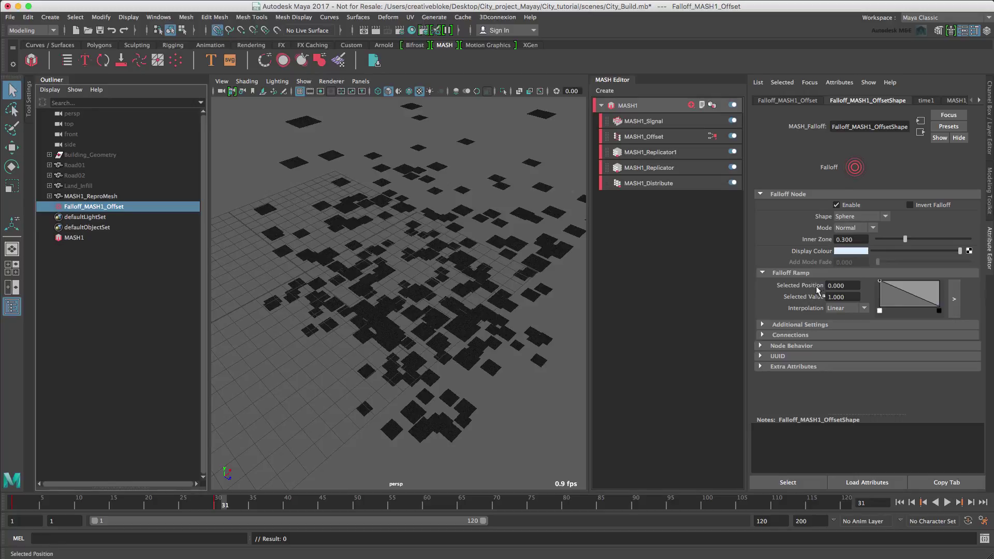
click(655, 123)
scroll(841, 267, down, 5)
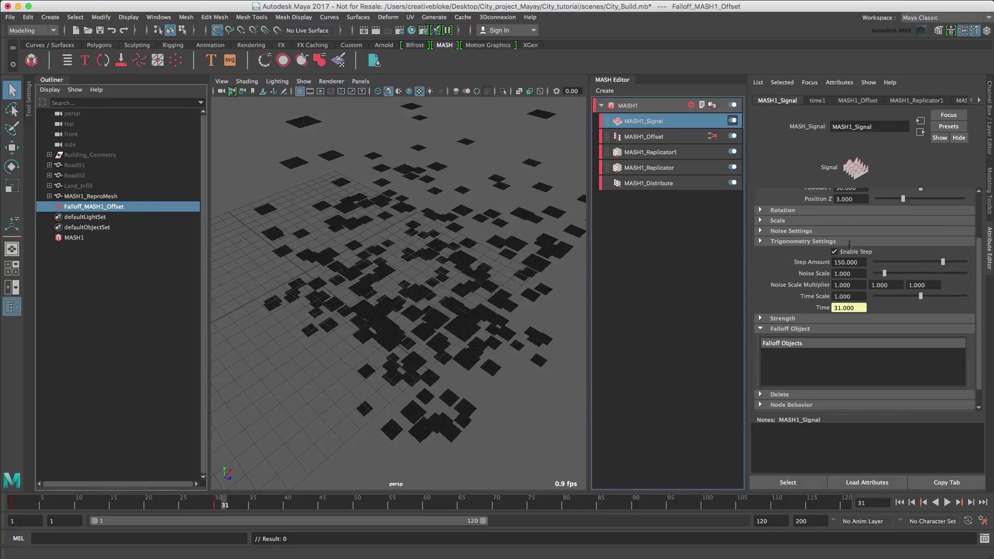
right_click(806, 344)
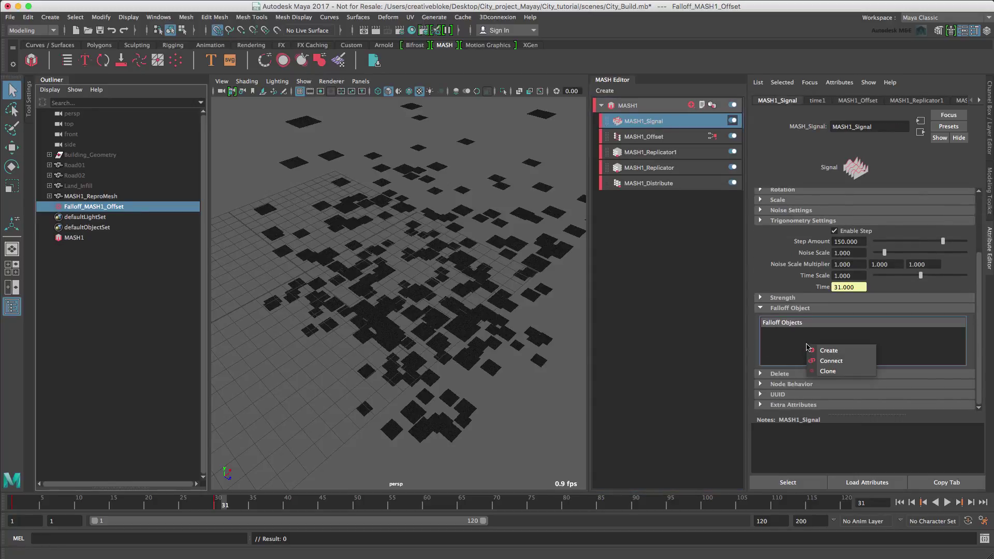
click(827, 361)
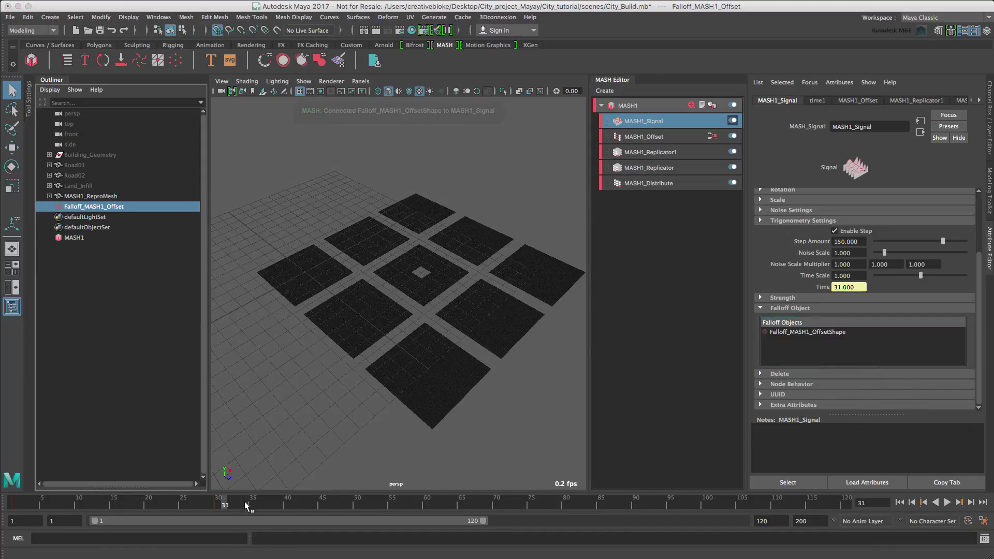
drag(245, 502, 5, 521)
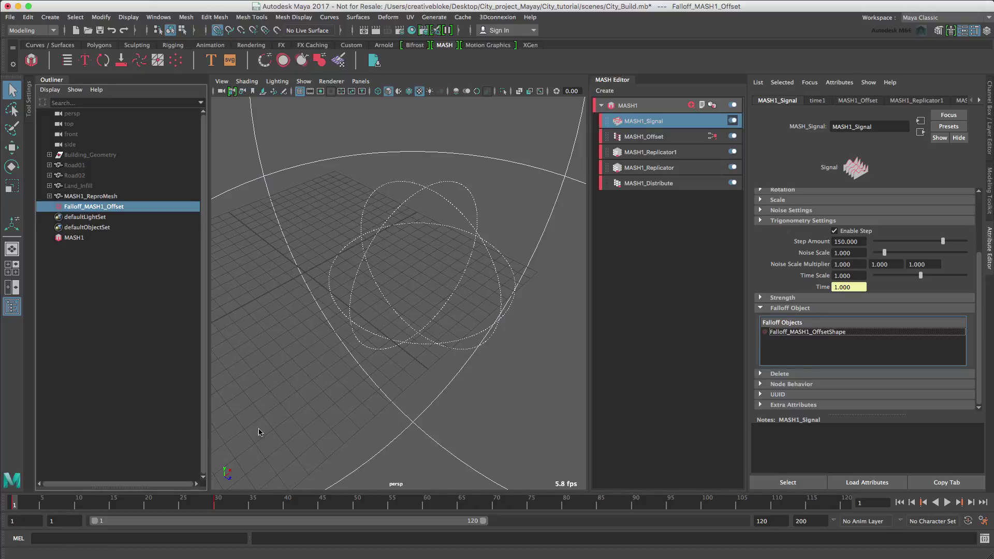
- Add a Spring node to the MASH1 network and play the animation from the start to check the tiles' motion
click(629, 107)
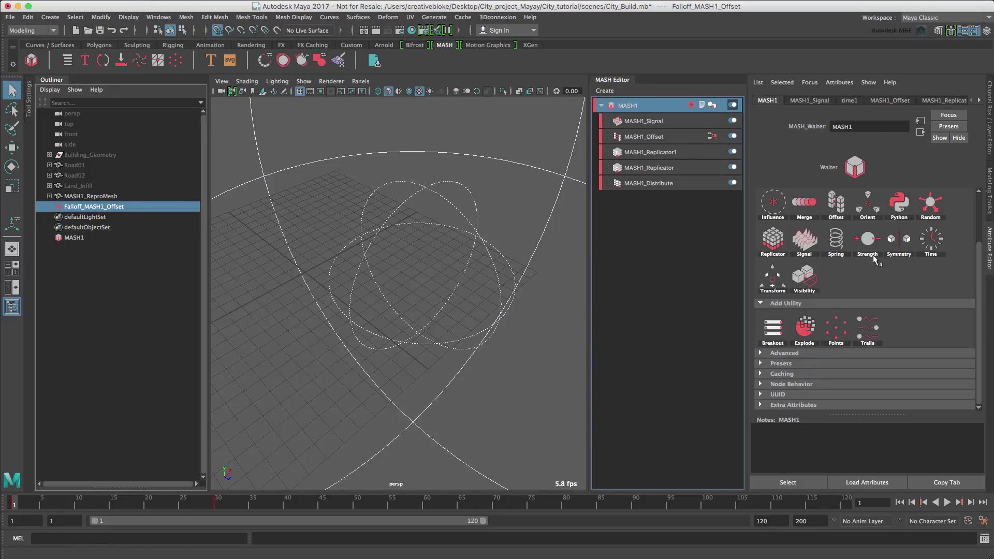
click(836, 239)
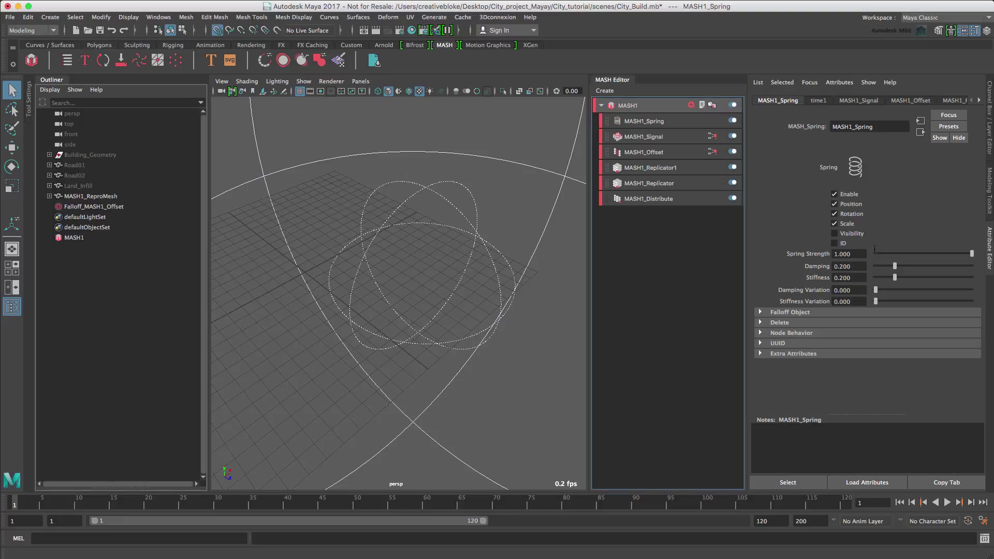
key(alt+v)
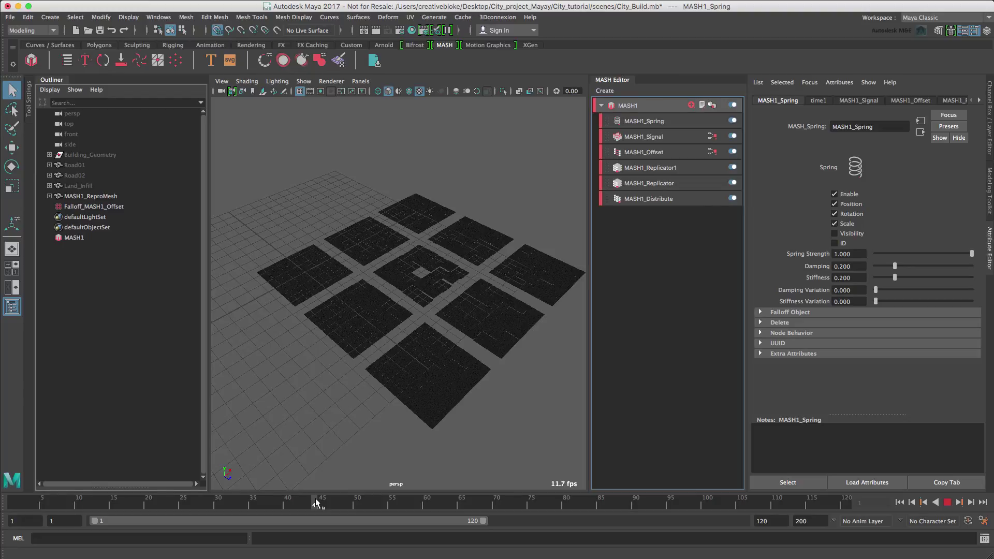
drag(316, 500, 316, 500)
click(901, 502)
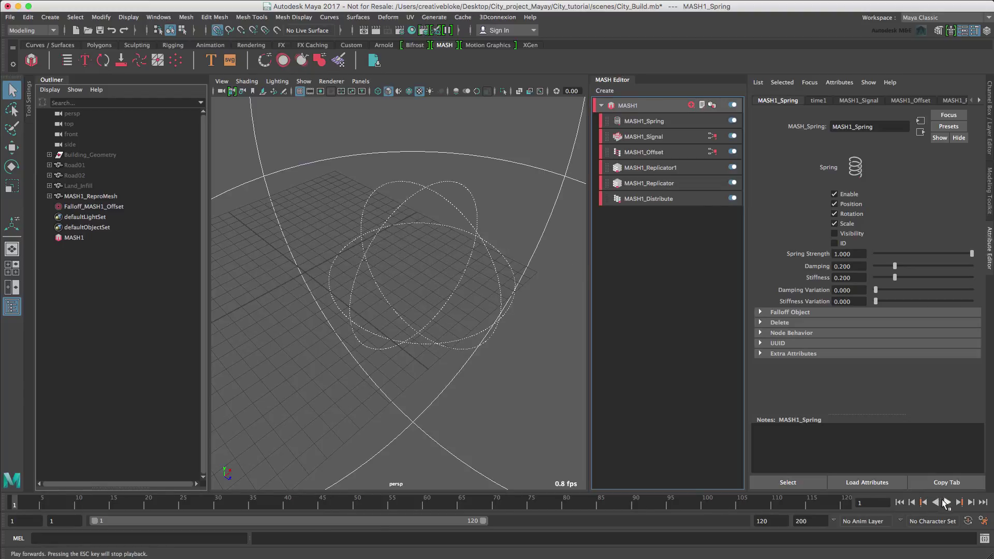
click(947, 502)
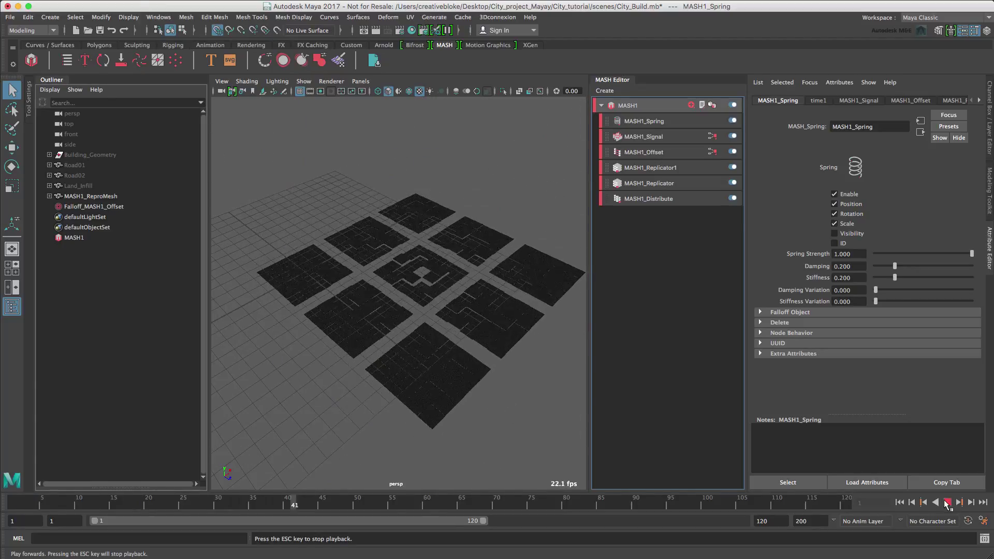
click(947, 502)
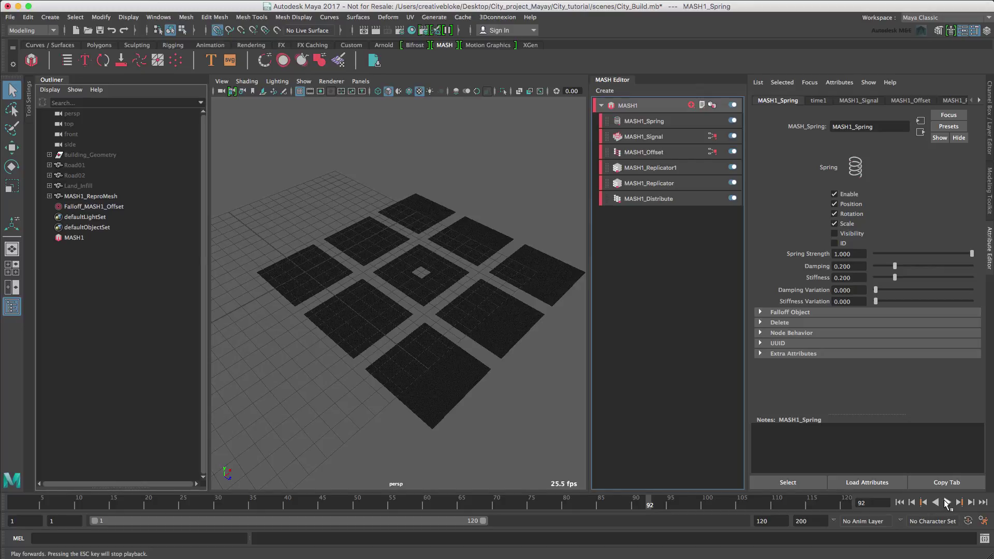
- Rename the MASH1 network as MASH1_Infill and its repro mesh as MASH1_ReproMesh_Infill
double_click(74, 238)
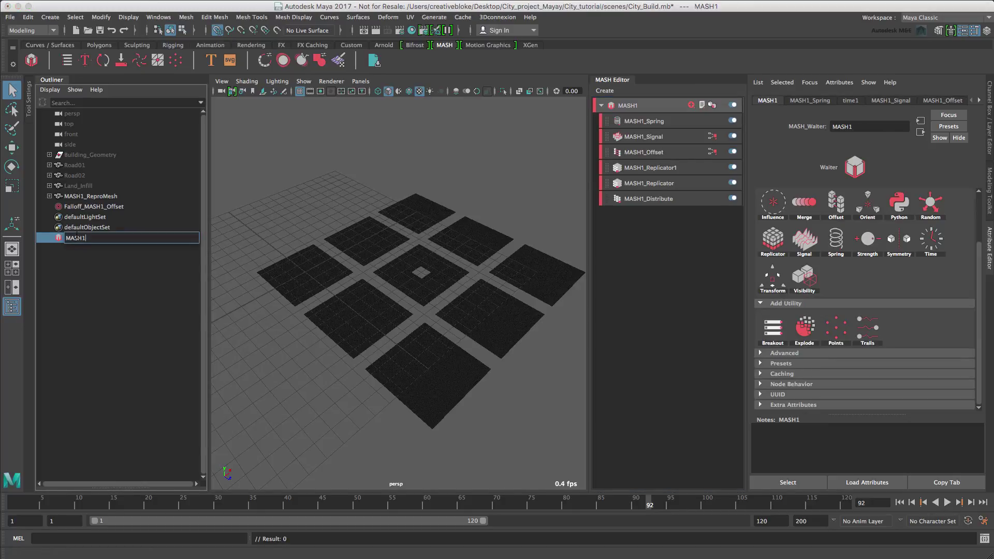
text(_Infill)
click(97, 201)
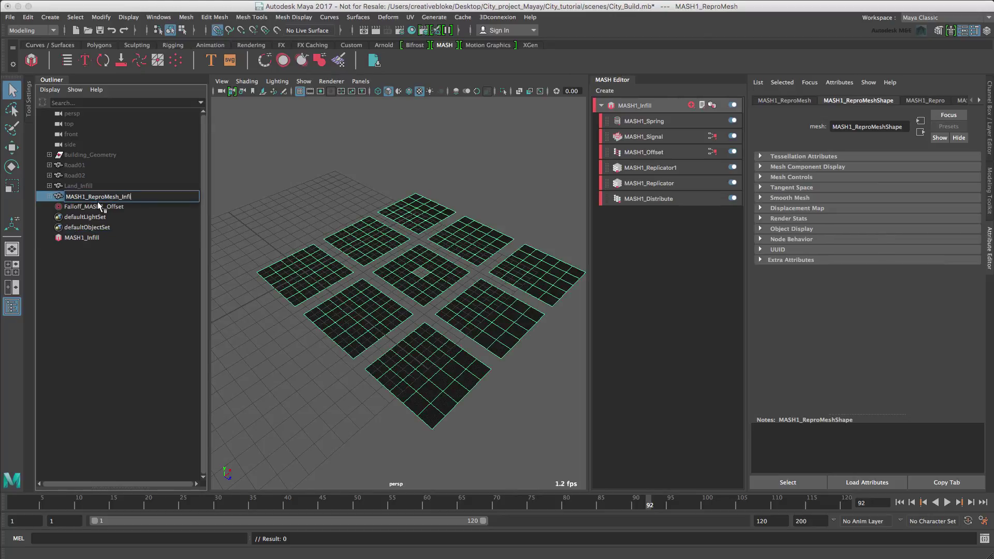
key(Return)
- Rename the falloff object as Falloff_MASH1_Offset_Infill
click(100, 206)
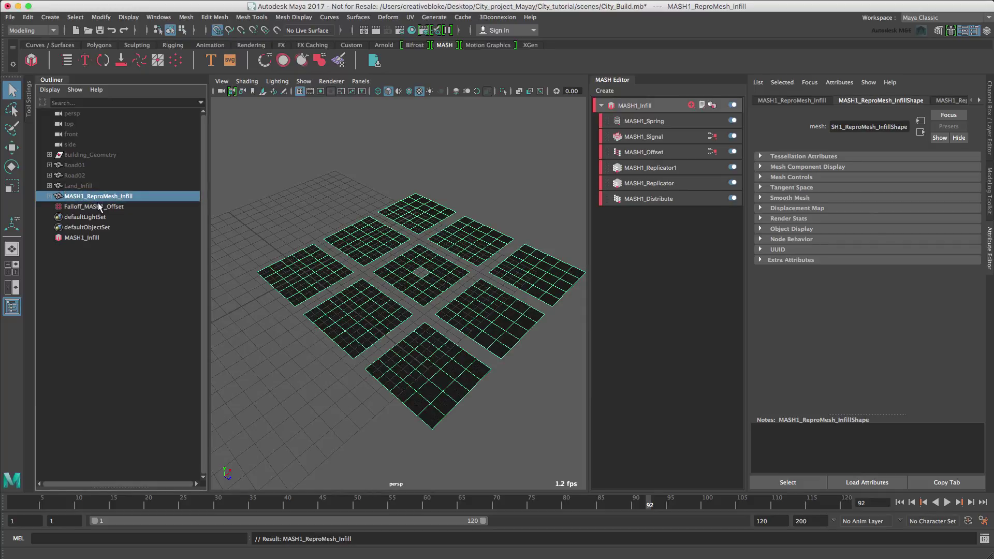
double_click(101, 207)
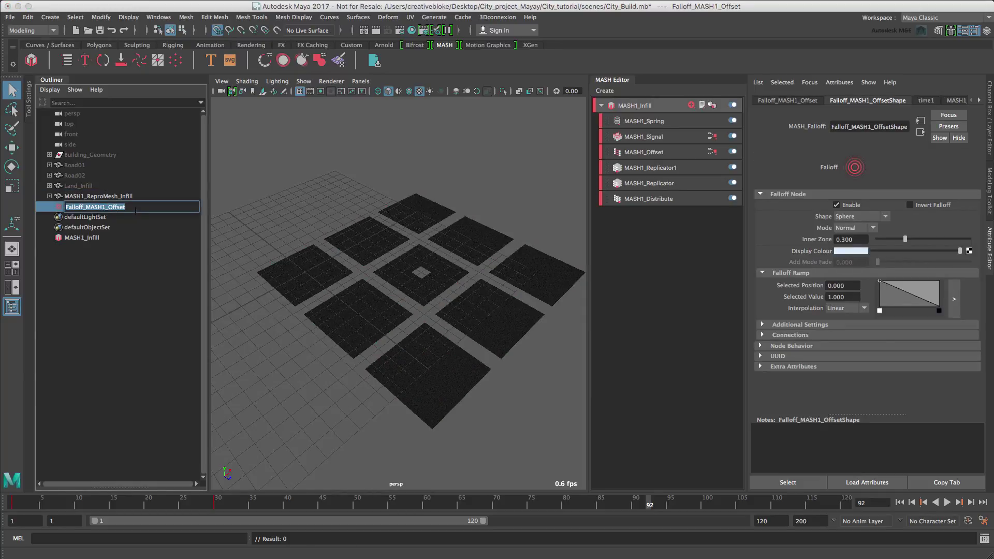
key(Right)
text(_Infill)
key(Return)
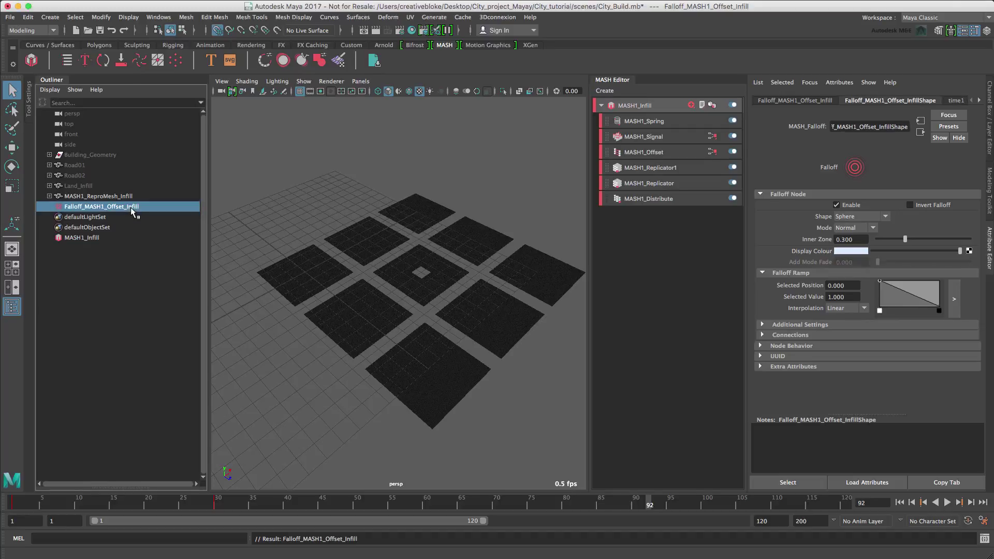